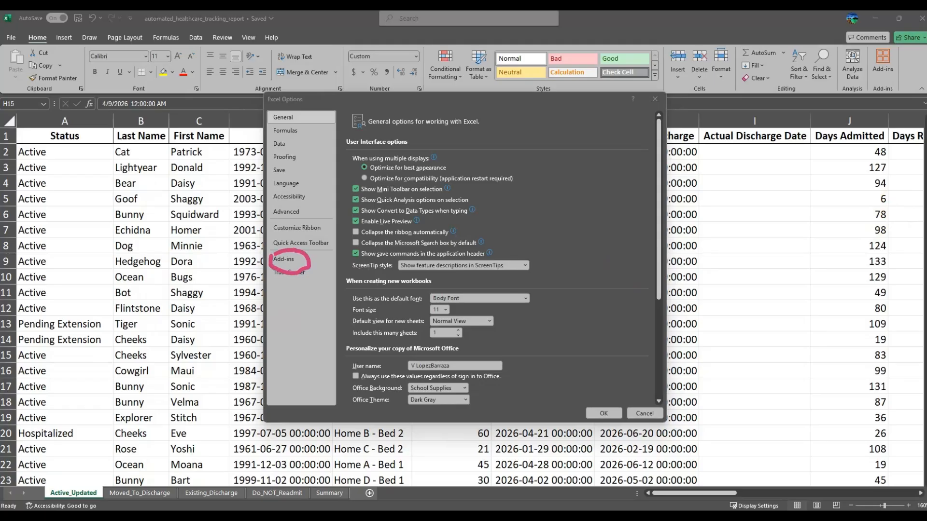
# Step: Show the Add-ins page of Excel Options and review the Power Pivot add-in details
pyautogui.click(284, 261)
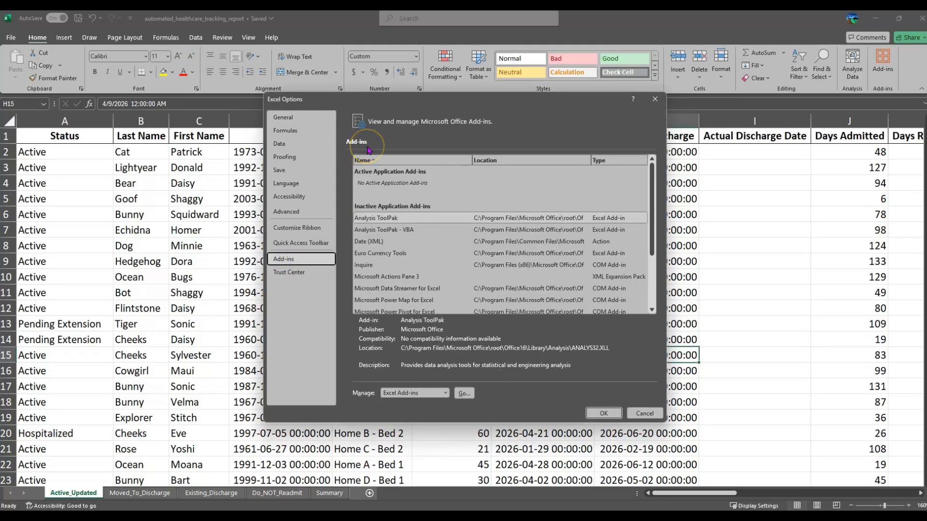
pyautogui.hotkey('ctrl', '2')
pyautogui.moveTo(343, 197)
pyautogui.mouseDown()
pyautogui.moveTo(624, 322)
pyautogui.moveTo(664, 326)
pyautogui.mouseUp()
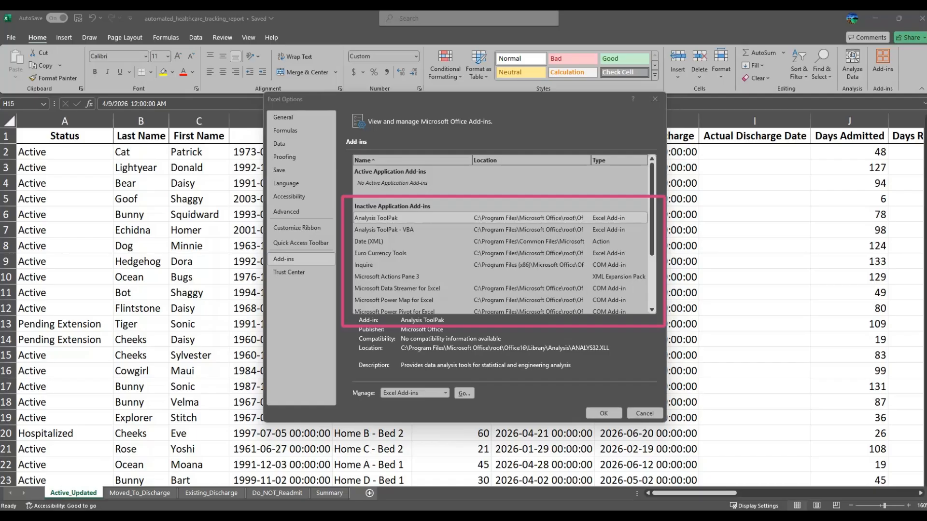
pyautogui.press('Escape')
pyautogui.scroll(-1, 435, 258)
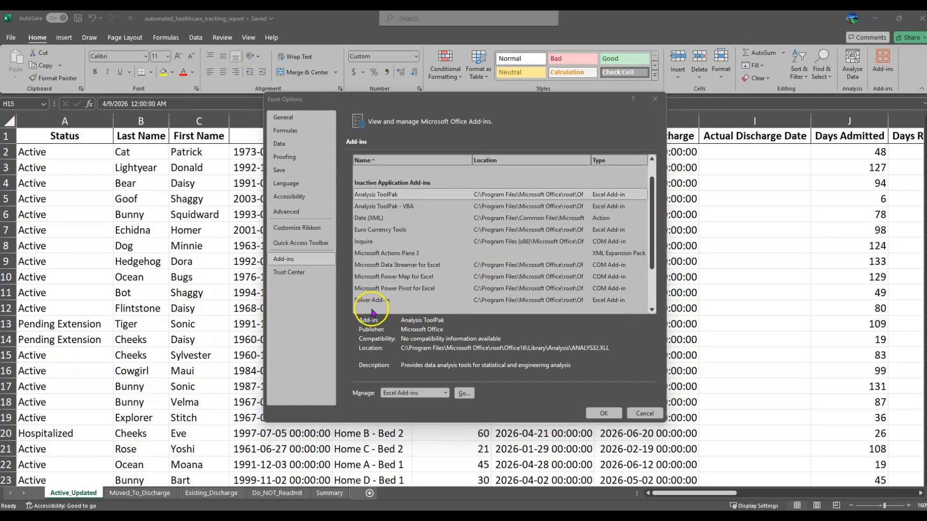
pyautogui.moveTo(343, 278)
pyautogui.mouseDown()
pyautogui.moveTo(480, 297)
pyautogui.moveTo(640, 296)
pyautogui.mouseUp()
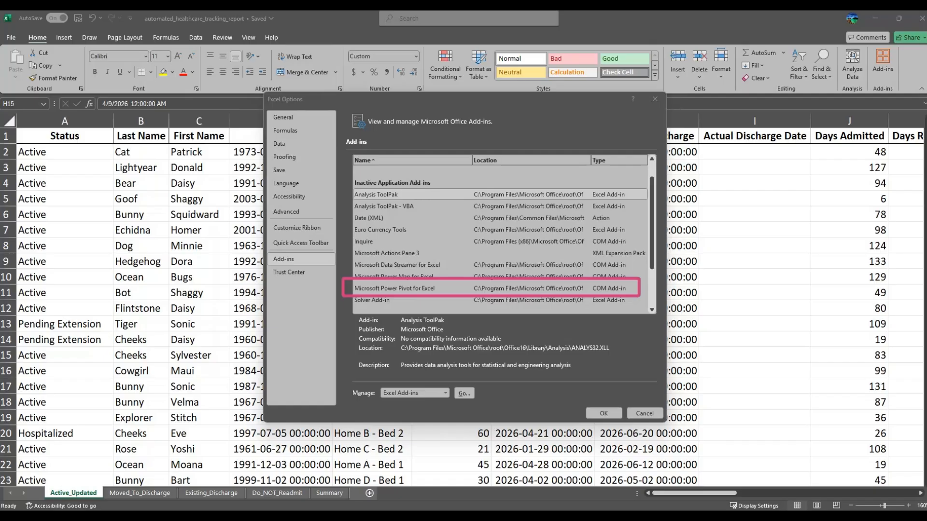
pyautogui.scroll(-1, 425, 260)
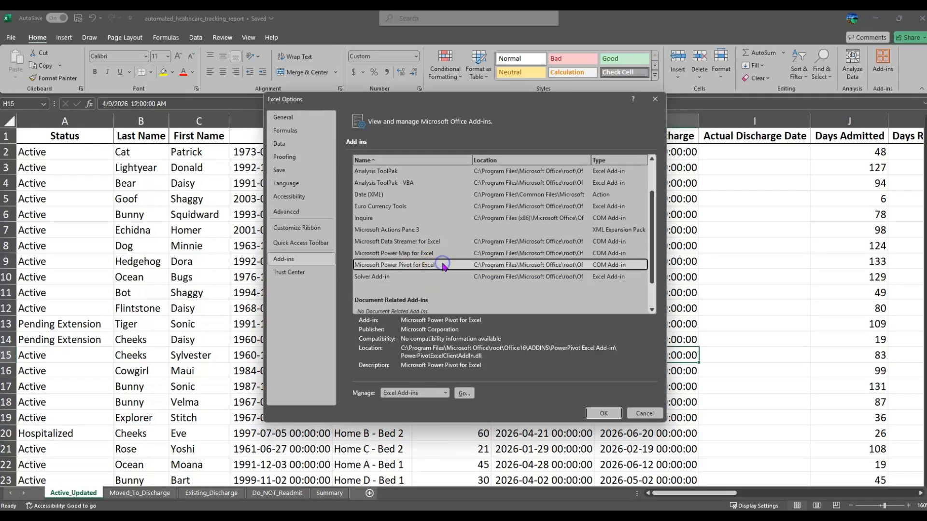
pyautogui.click(415, 264)
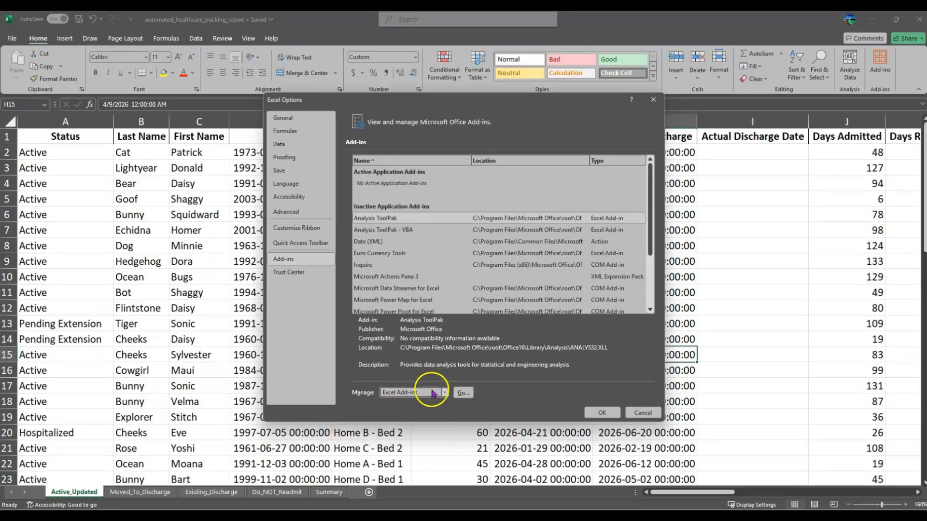
# Step: Set Manage to COM Add-ins and bring up that add-in list
pyautogui.click(445, 392)
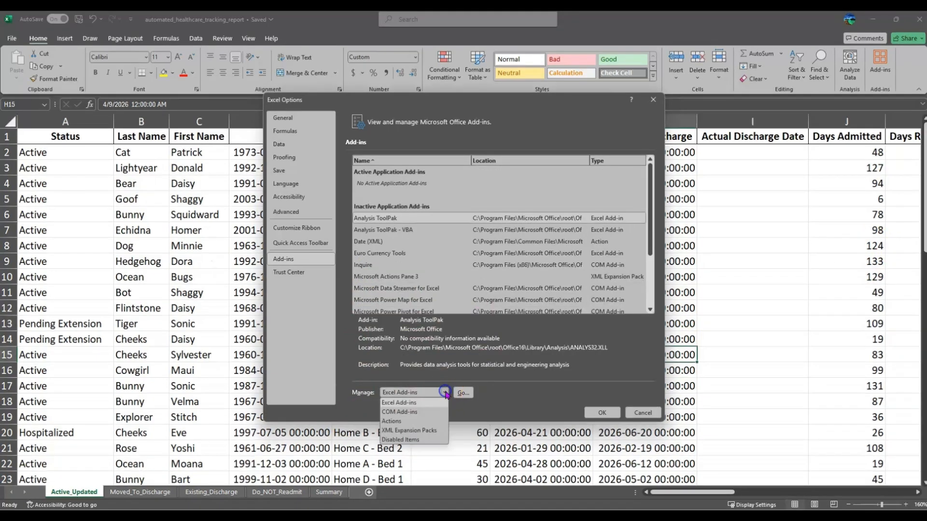
pyautogui.click(402, 412)
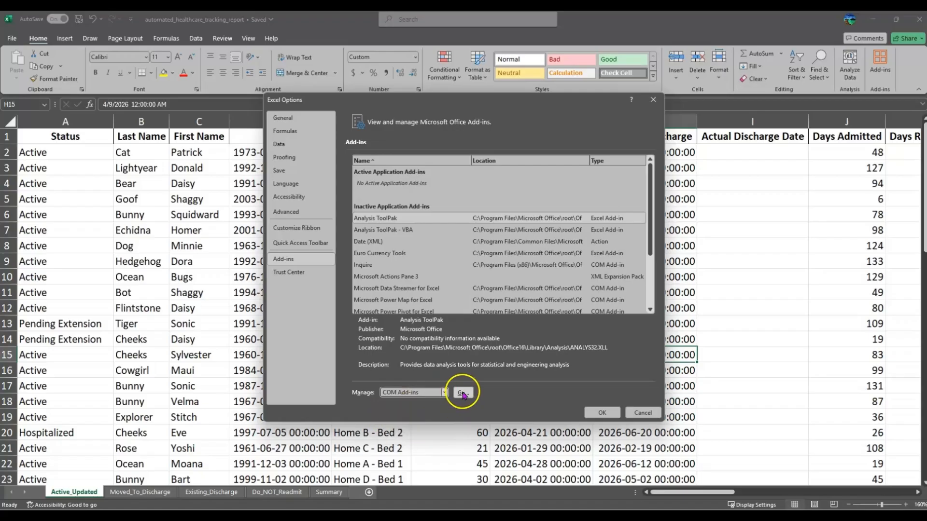
pyautogui.click(462, 393)
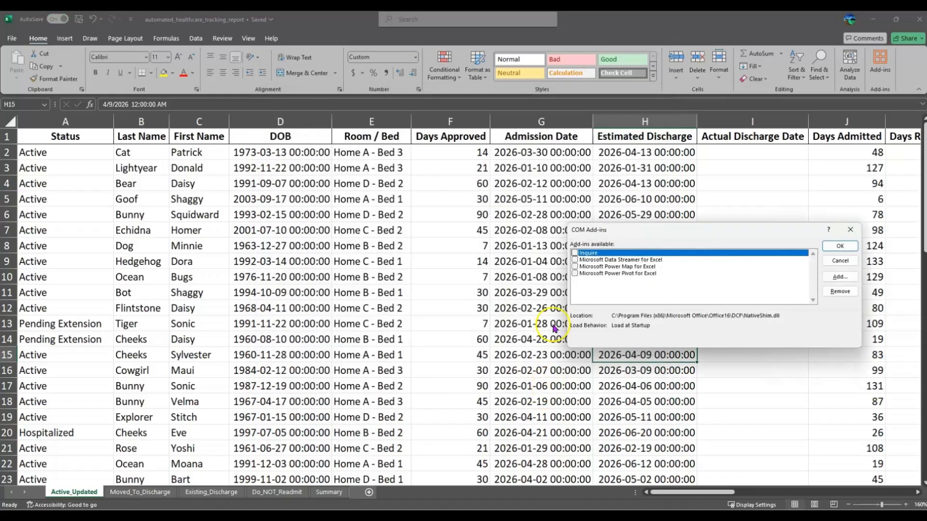
# Step: Tick Microsoft Power Pivot for Excel in the COM Add-ins list and confirm
pyautogui.moveTo(462, 262); pyautogui.dragTo(383, 254)
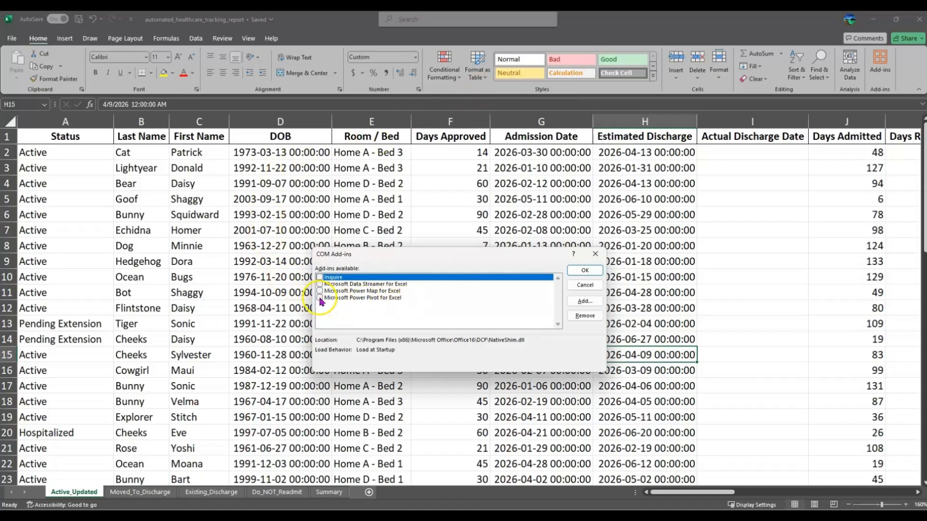
pyautogui.click(366, 299)
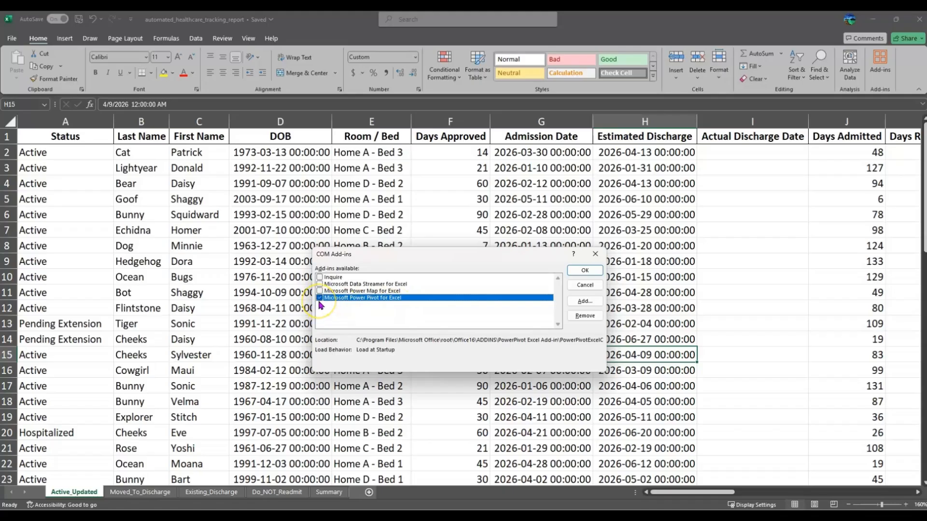
pyautogui.click(587, 273)
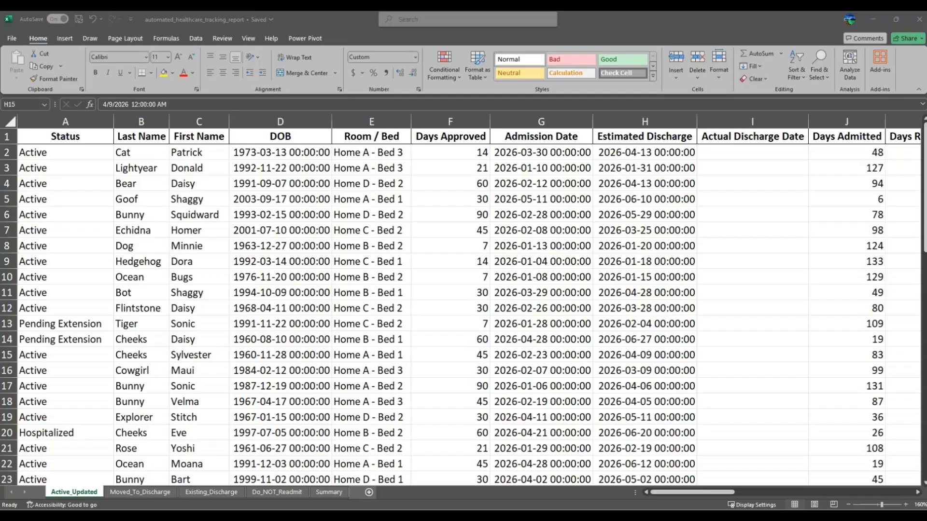
# Step: Convert the Active_Updated range $A$1:$AA$60 into a table, keeping My table has headers checked
pyautogui.click(72, 492)
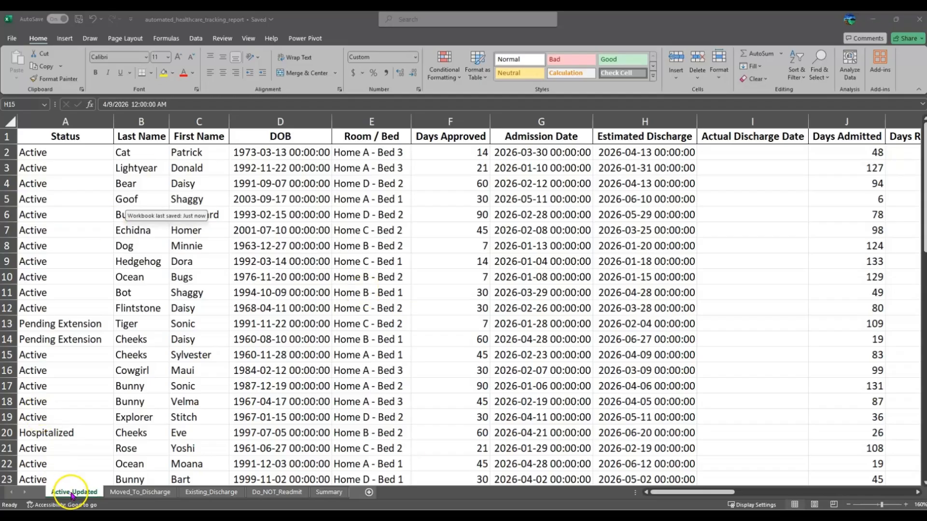
pyautogui.click(71, 493)
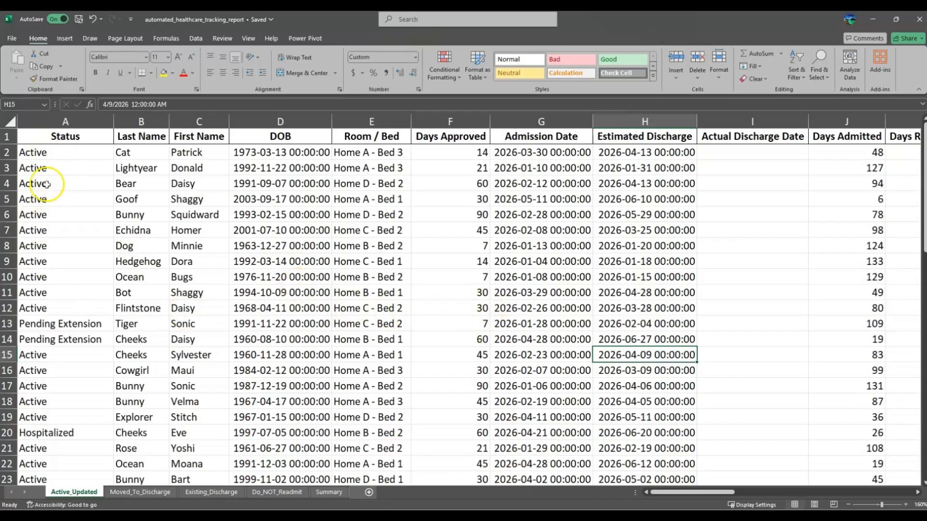
pyautogui.click(56, 153)
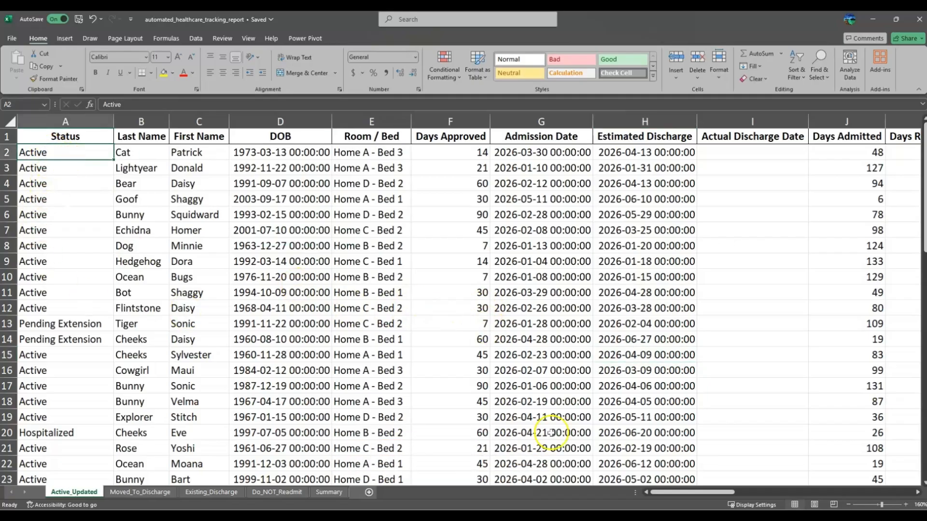
pyautogui.hotkey('ctrl', 't')
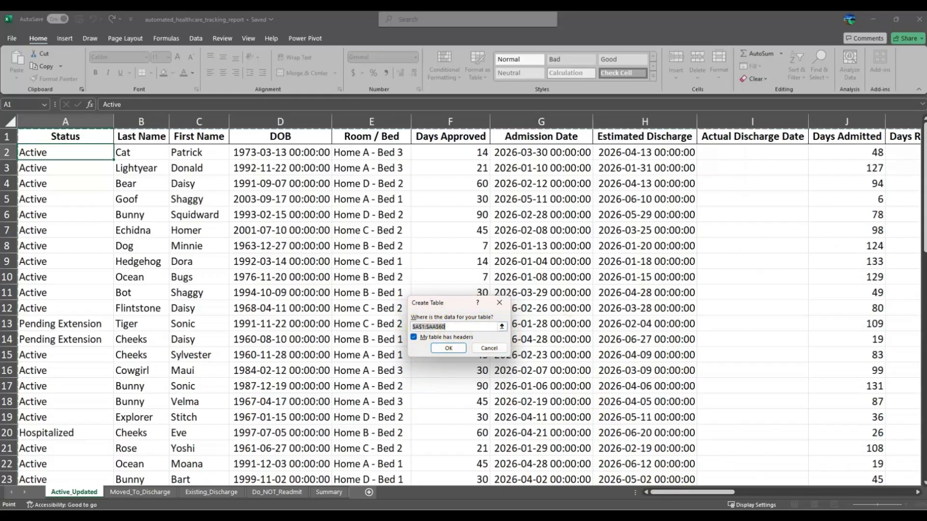
pyautogui.moveTo(702, 493); pyautogui.dragTo(889, 489)
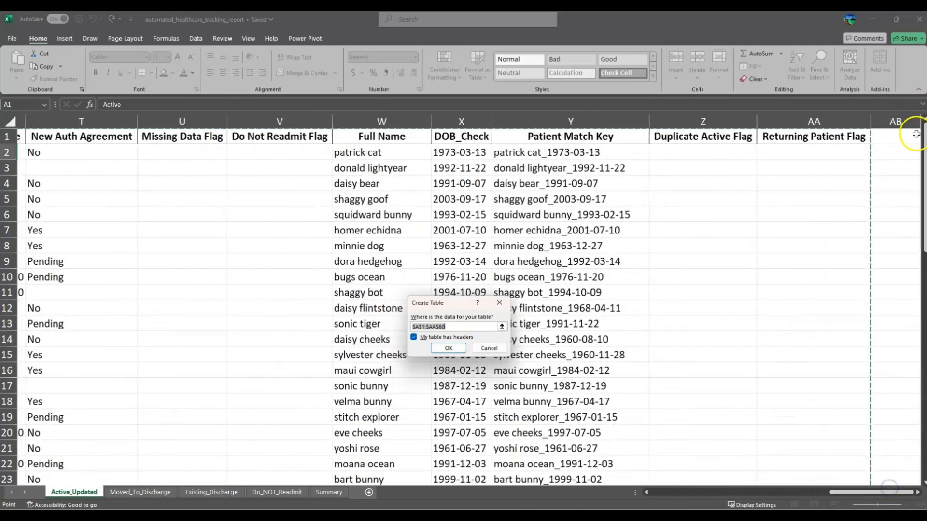
pyautogui.moveTo(924, 139); pyautogui.dragTo(926, 373)
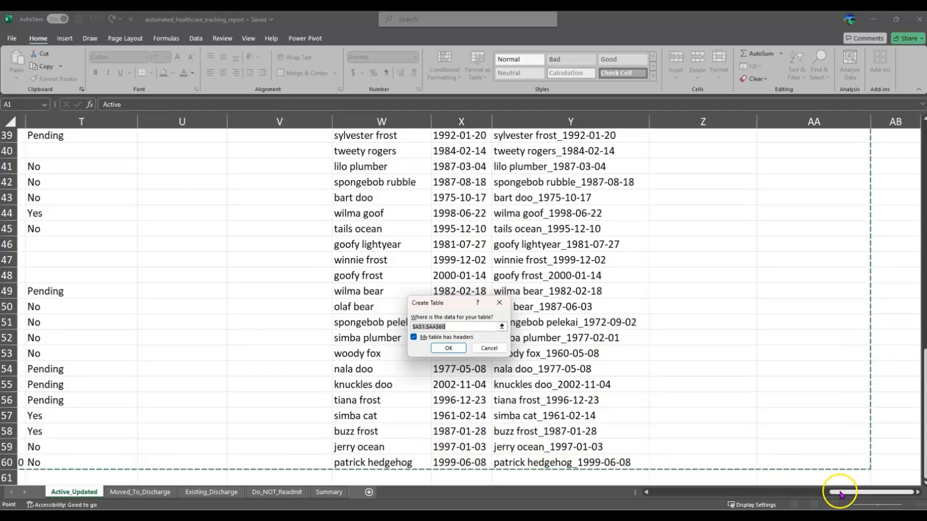
pyautogui.moveTo(840, 493)
pyautogui.mouseDown()
pyautogui.moveTo(645, 504)
pyautogui.moveTo(848, 493)
pyautogui.mouseUp()
pyautogui.press('Return')
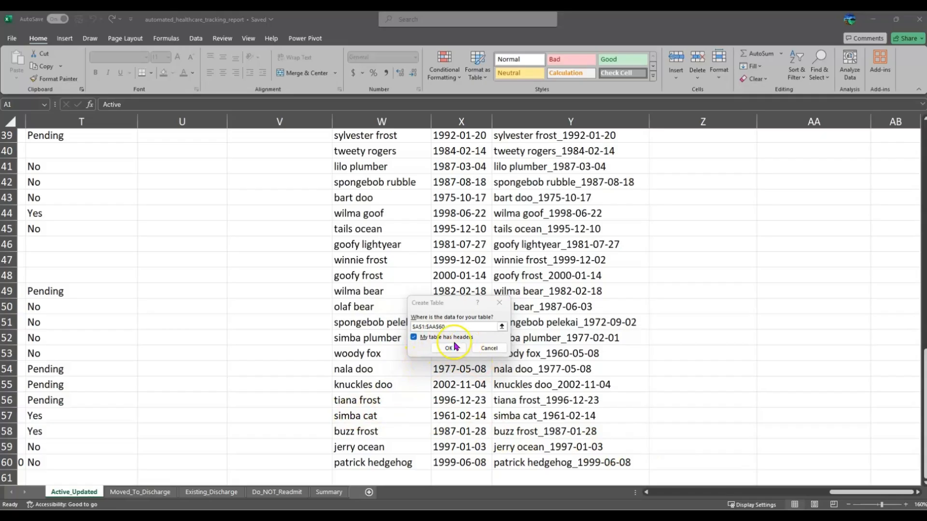
pyautogui.click(413, 337)
pyautogui.click(413, 337)
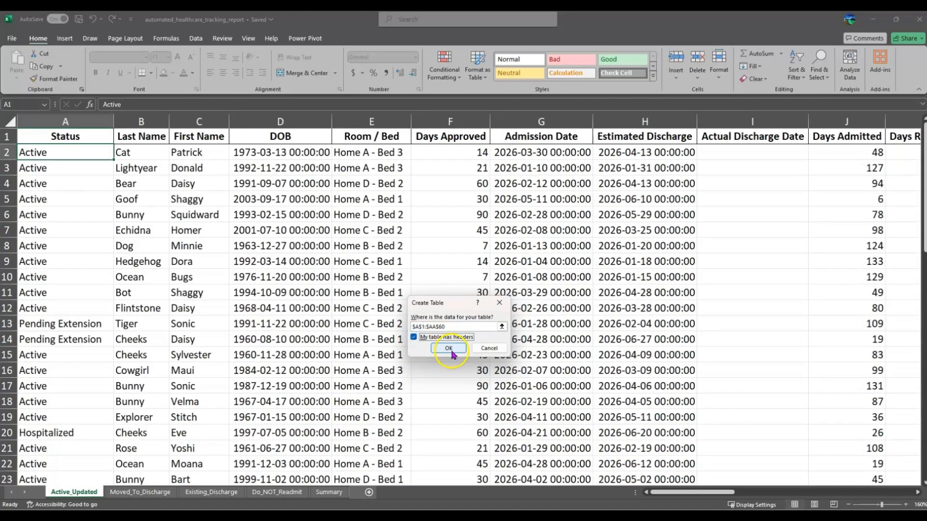
pyautogui.click(447, 351)
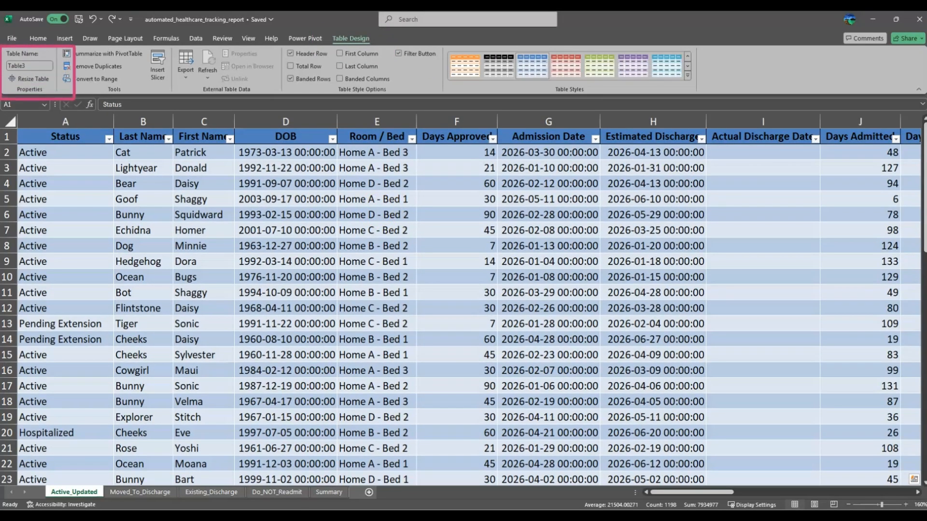
# Step: Replace the table name Table3 with tbl_active
pyautogui.click(16, 64)
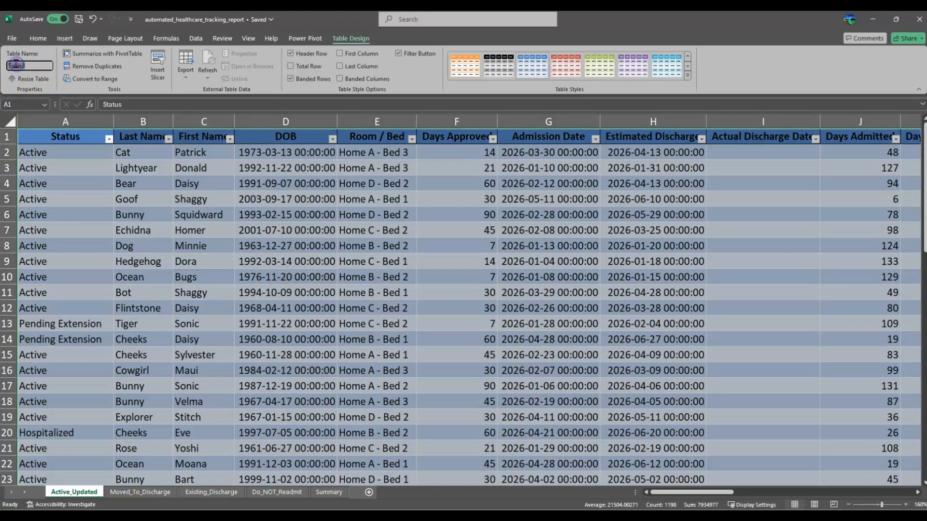
pyautogui.press('BackSpace')
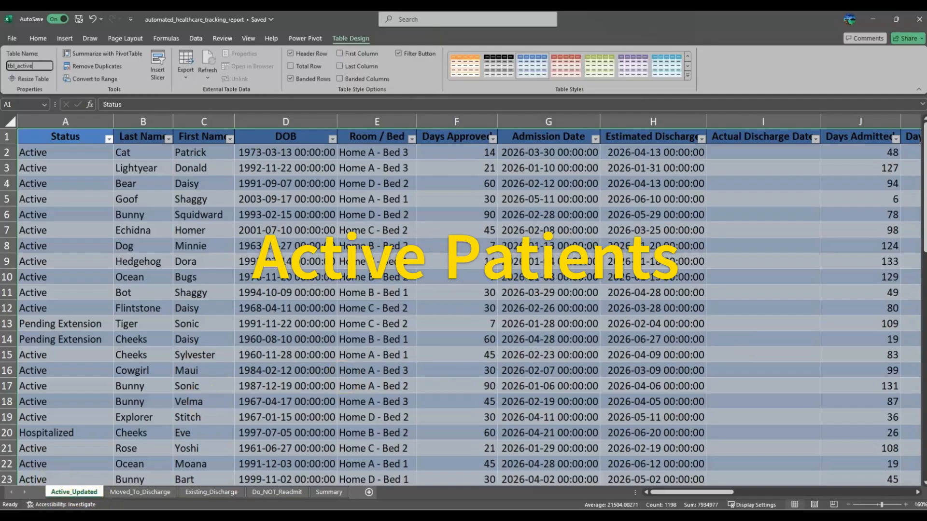
pyautogui.click(128, 293)
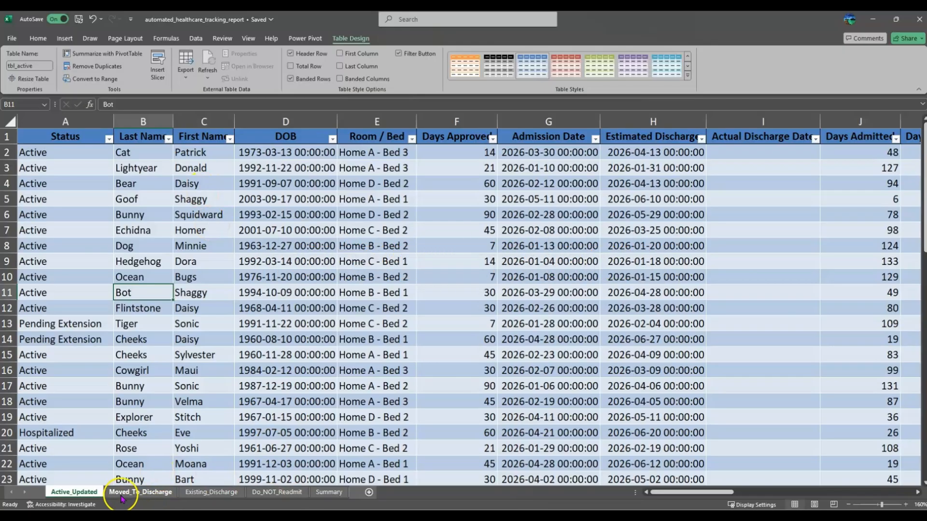
# Step: Convert the Moved_To_Discharge patient rows into a table with headers
pyautogui.click(149, 496)
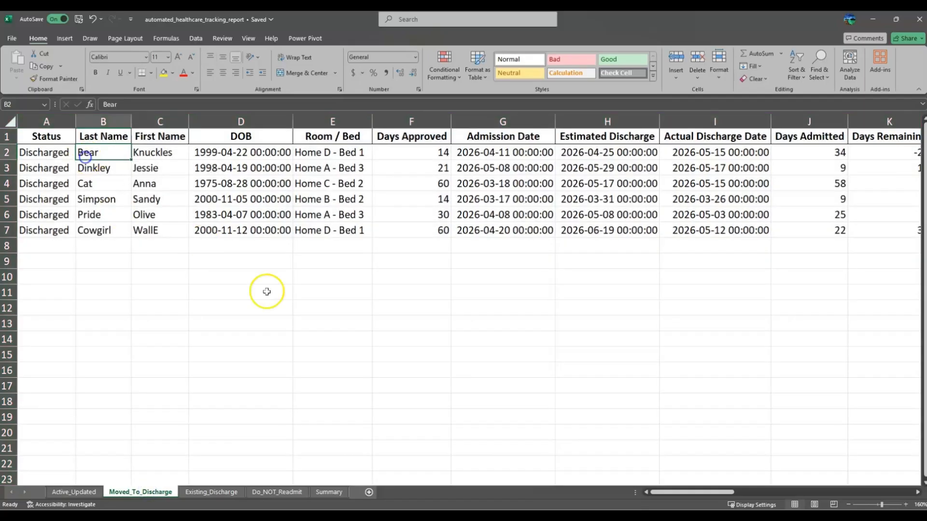
pyautogui.click(54, 172)
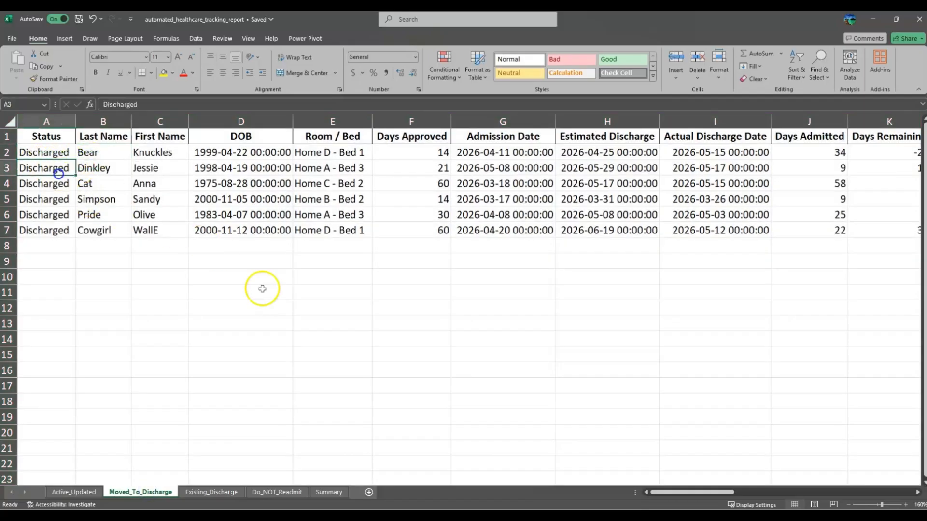
pyautogui.hotkey('ctrl', 't')
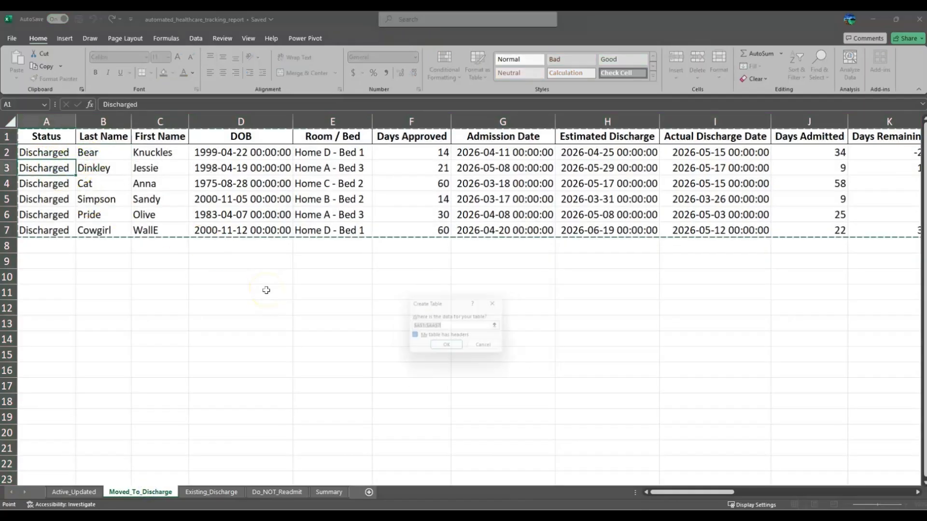
pyautogui.click(448, 348)
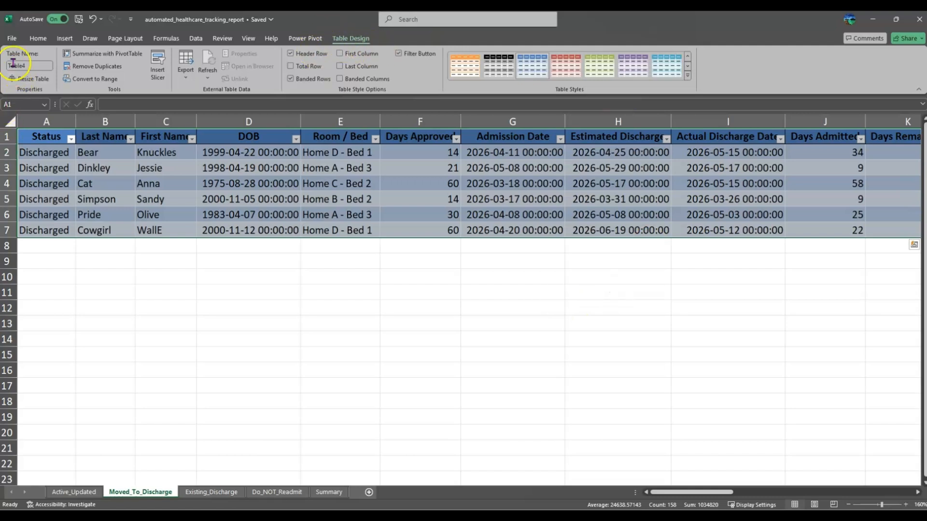
# Step: Name the new discharge table tbl_discharge
pyautogui.click(29, 65)
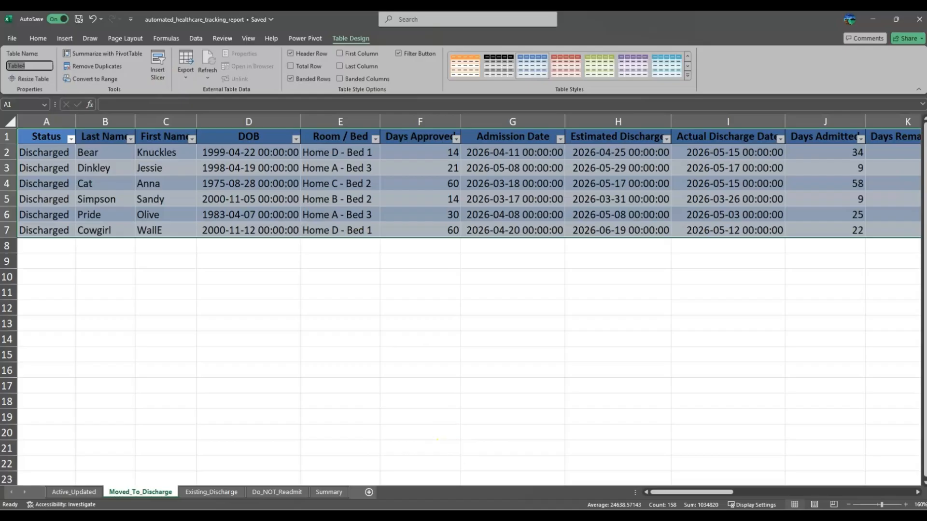
pyautogui.write('tbl_discharge')
pyautogui.press('Return')
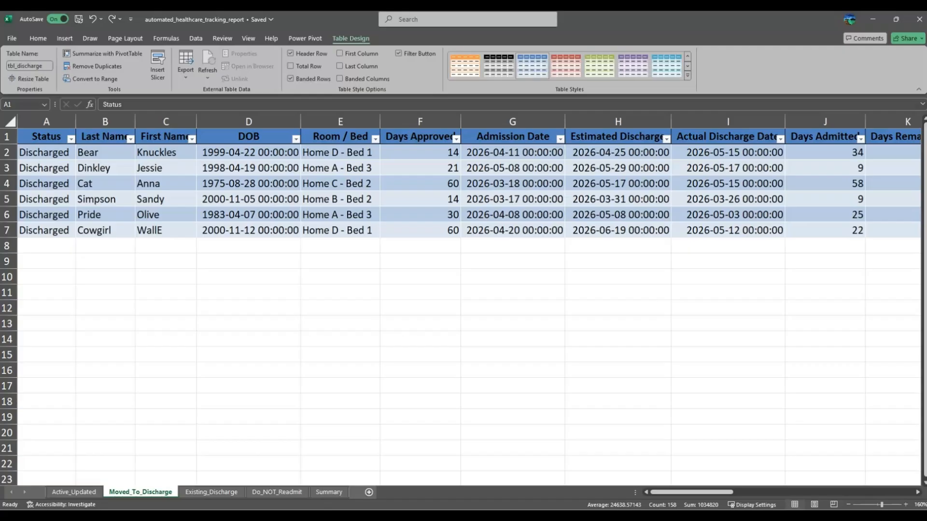
# Step: Make the Existing_Discharge data a table named tbl_existing
pyautogui.click(210, 490)
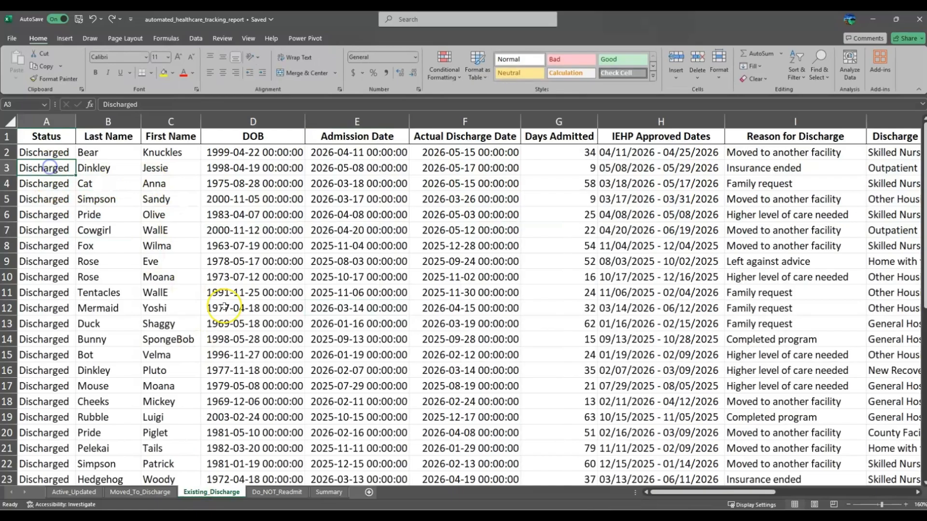
pyautogui.hotkey('ctrl', 't')
pyautogui.press('Return')
pyautogui.click(29, 65)
pyautogui.write('tbl_existing')
pyautogui.press('Return')
# Step: Make the Do_NOT_Readmit list a table named tbl_do_not_readmit
pyautogui.click(277, 492)
pyautogui.click(135, 300)
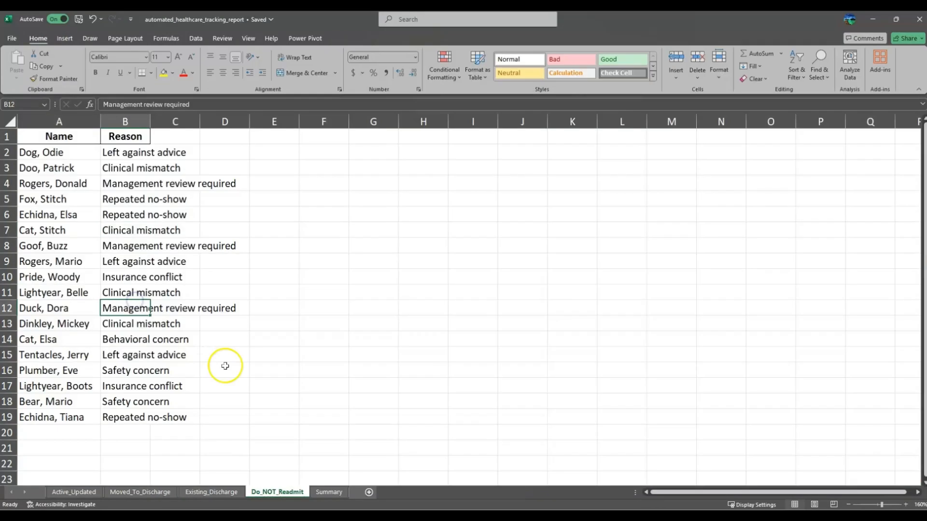
pyautogui.hotkey('ctrl', 't')
pyautogui.press('Return')
pyautogui.click(29, 65)
pyautogui.write('tbl_do_not_readmit')
pyautogui.press('Return')
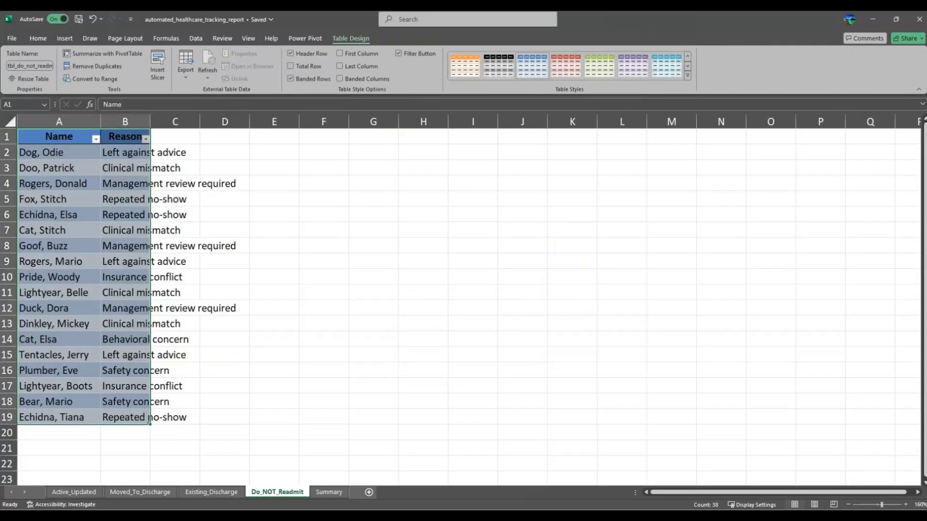
# Step: Make the Summary metrics a table named tbl_summary
pyautogui.click(329, 491)
pyautogui.hotkey('ctrl', 't')
pyautogui.press('Return')
pyautogui.click(29, 65)
pyautogui.write('tbl_summary')
pyautogui.press('Return')
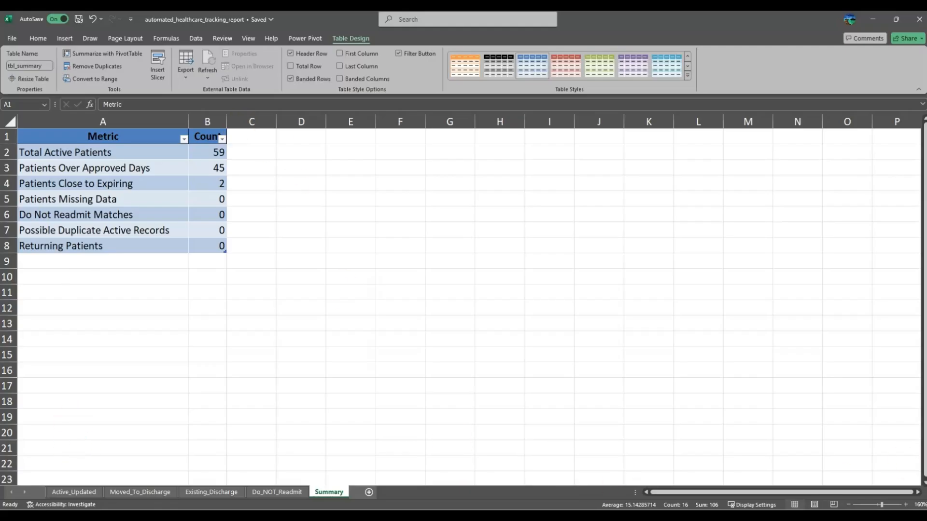
# Step: On Active_Updated, inspect the Patient Match Key values in column Y, then scroll back to column A
pyautogui.click(76, 493)
pyautogui.click(75, 494)
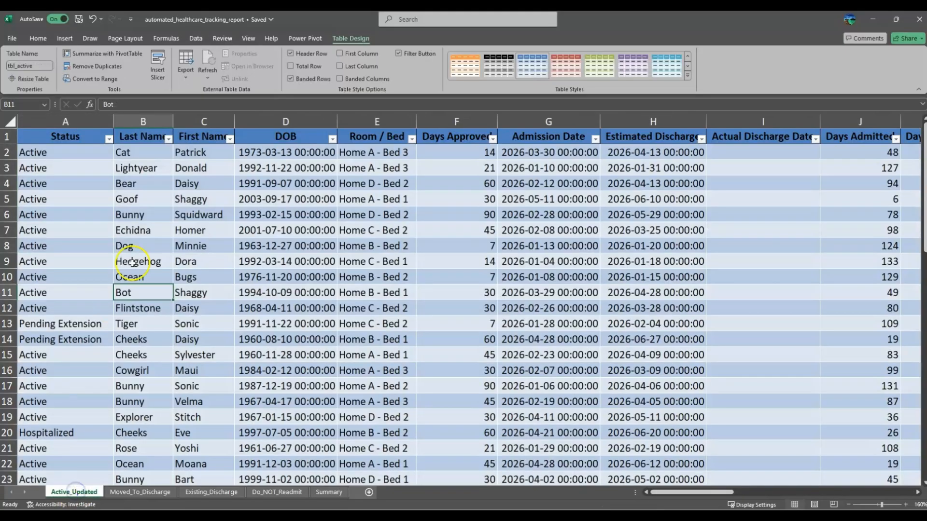
pyautogui.click(189, 295)
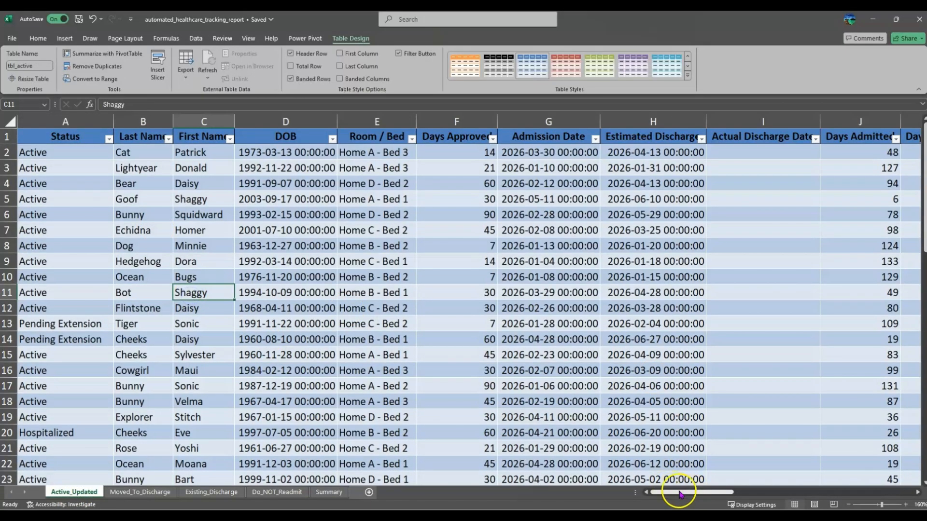
pyautogui.moveTo(685, 492); pyautogui.dragTo(868, 496)
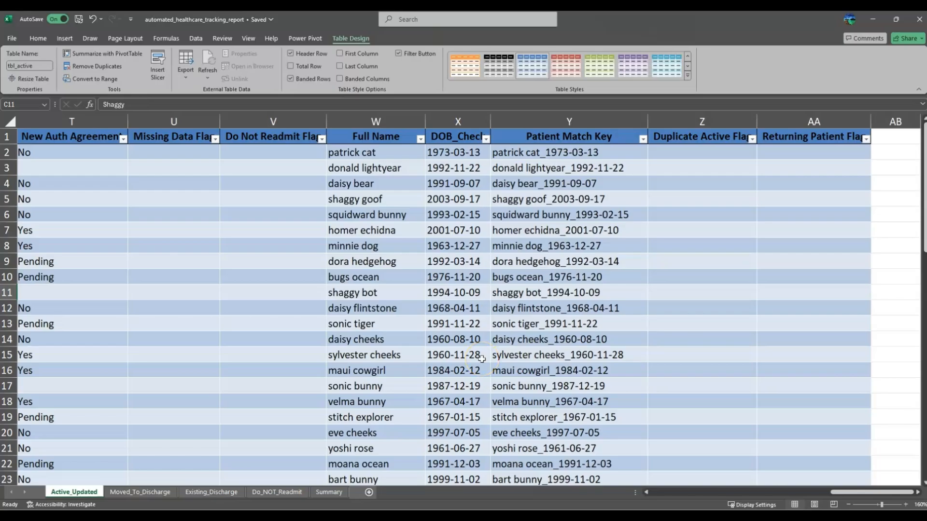
pyautogui.click(563, 121)
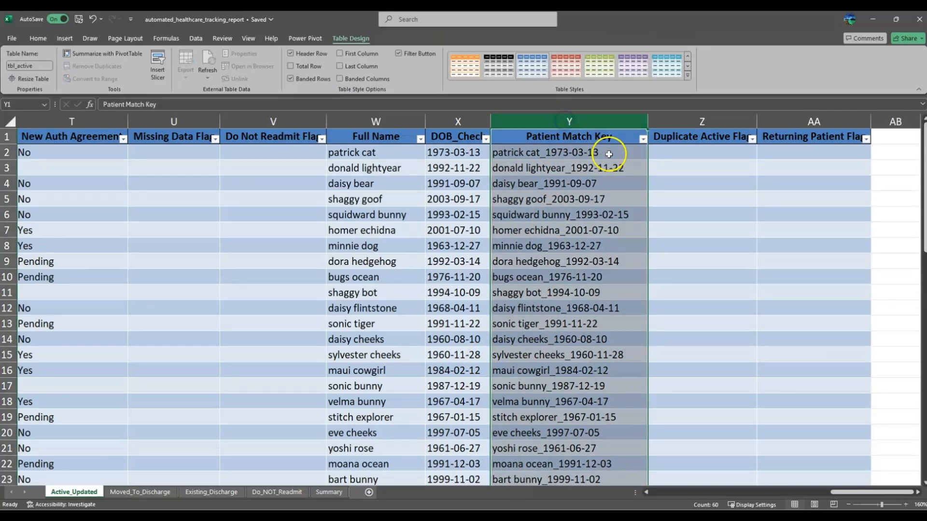
pyautogui.click(604, 154)
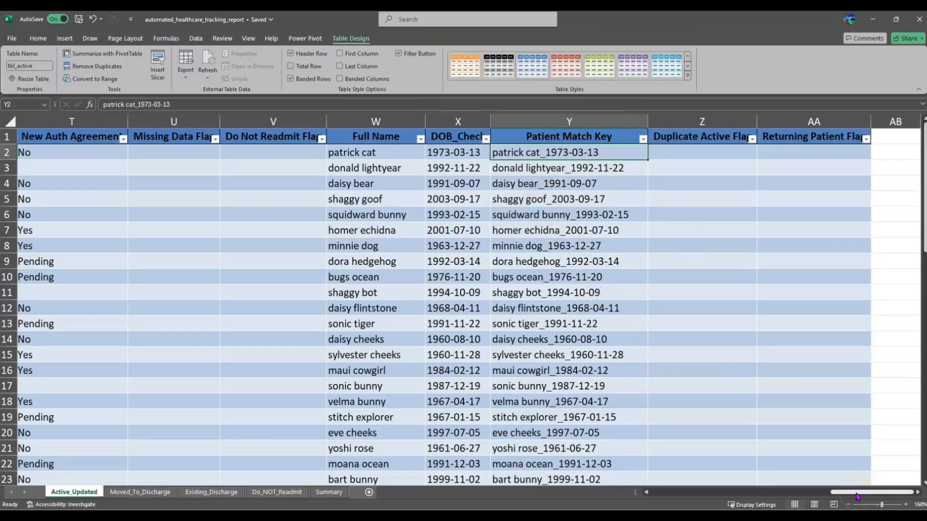
pyautogui.moveTo(857, 497); pyautogui.dragTo(665, 491)
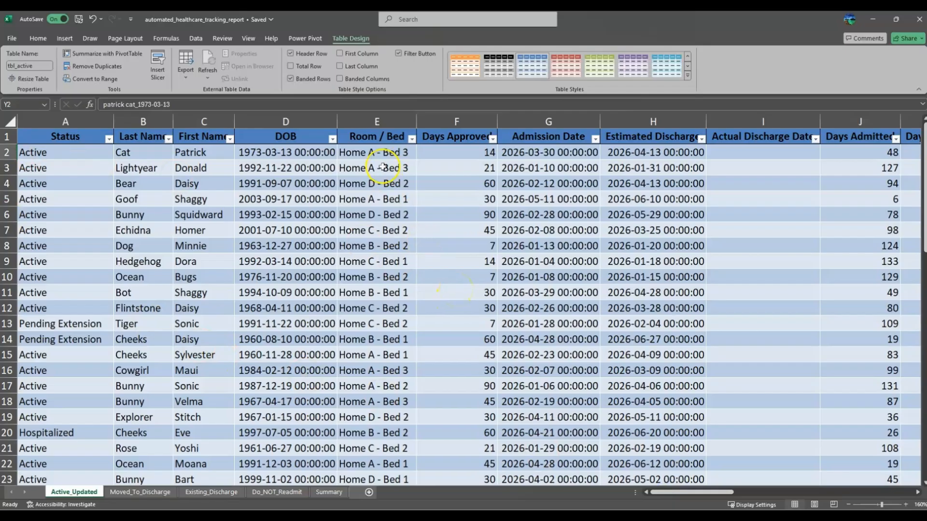
# Step: Insert a blank Column1 at column E of tbl_active, before Room / Bed
pyautogui.click(363, 121)
pyautogui.rightClick(363, 121)
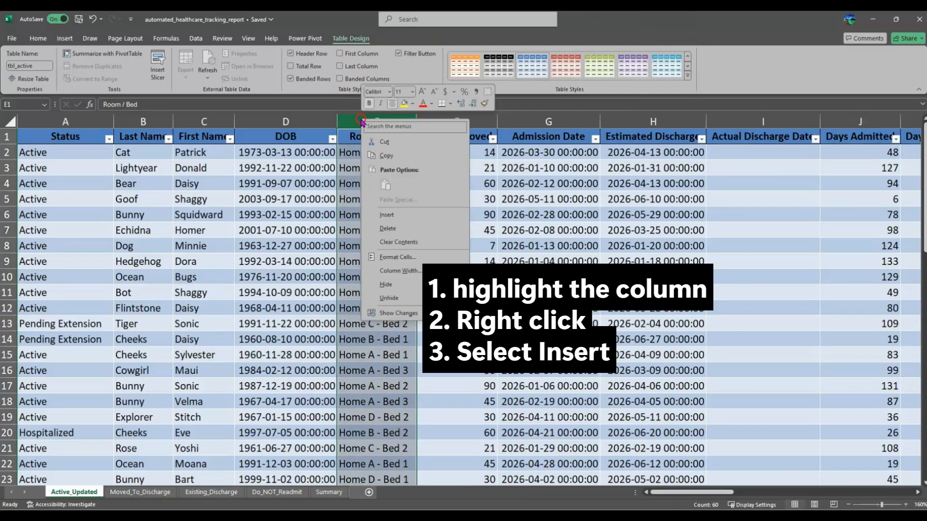
pyautogui.click(401, 215)
pyautogui.click(404, 136)
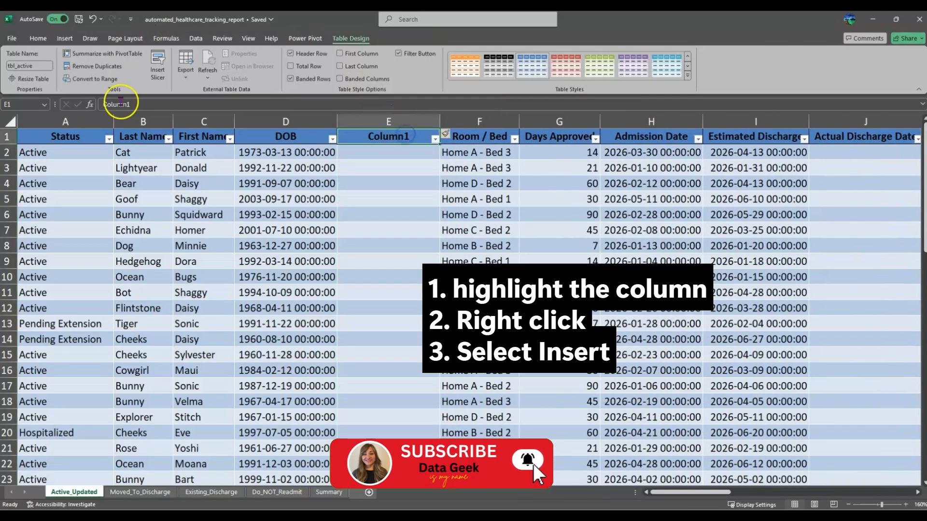
pyautogui.moveTo(143, 121); pyautogui.dragTo(207, 122)
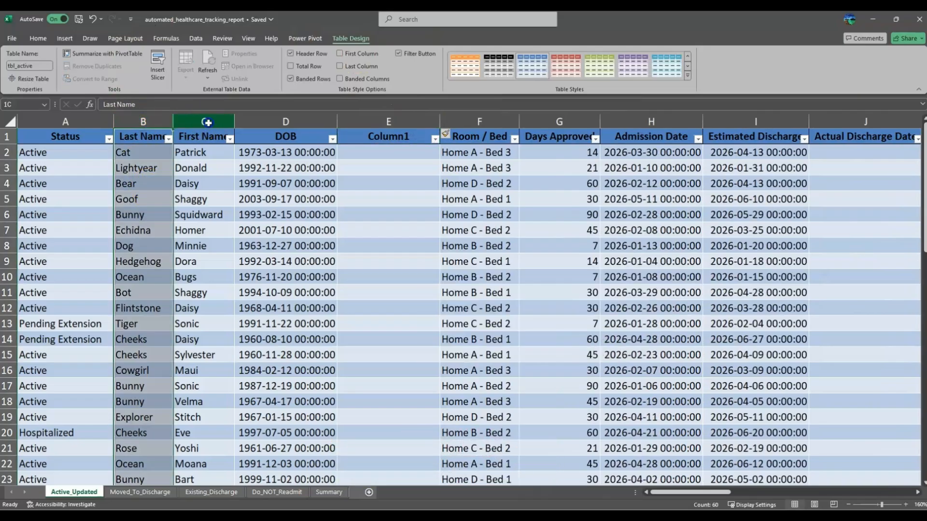
pyautogui.click(285, 121)
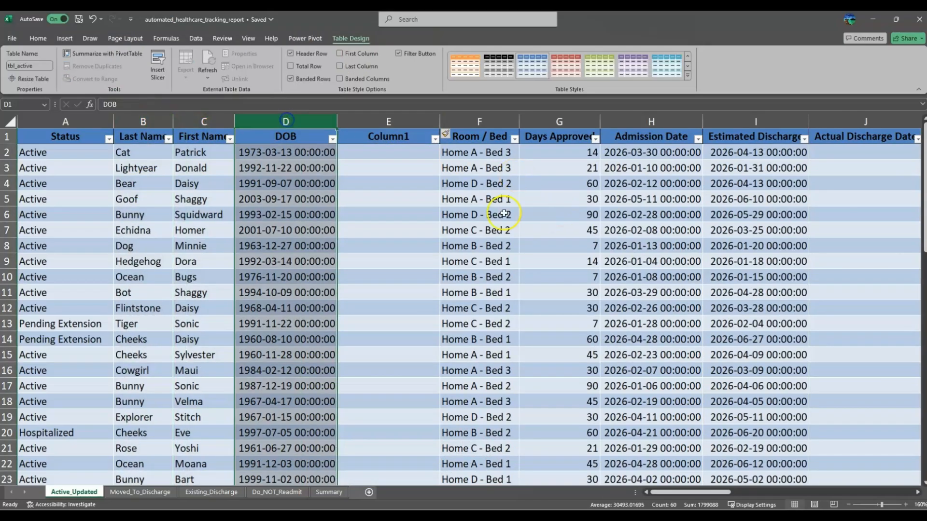
pyautogui.click(408, 144)
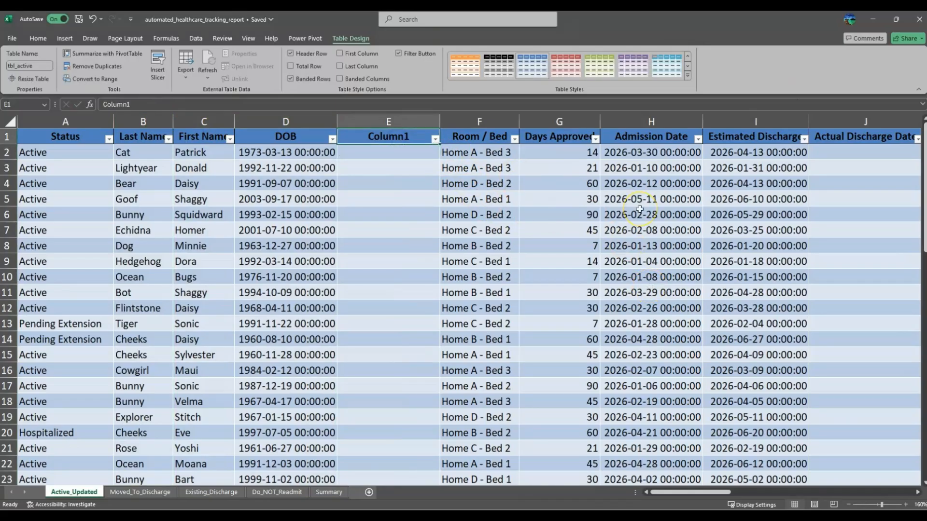
# Step: Rename the header patient_key and start the formula joining First Name and Last Name with "_"
pyautogui.write('pati')
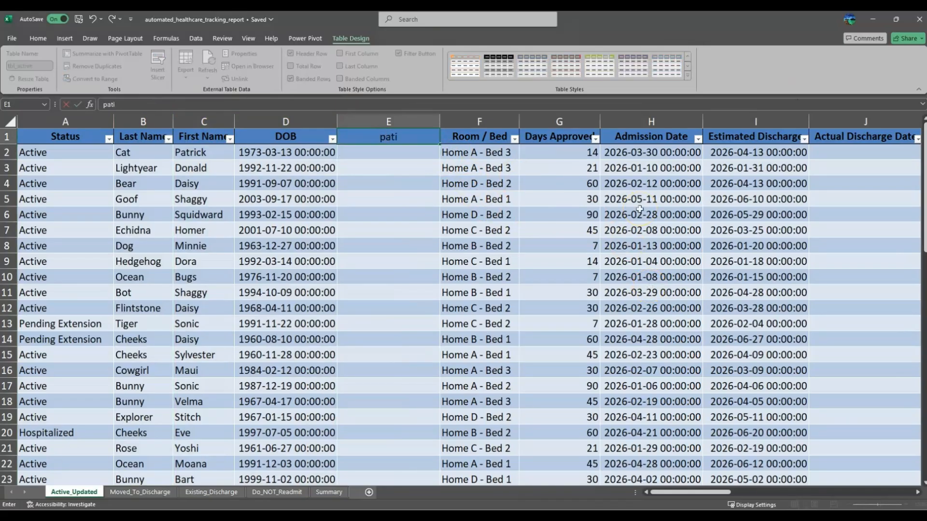
pyautogui.write('ent_key')
pyautogui.press('Return')
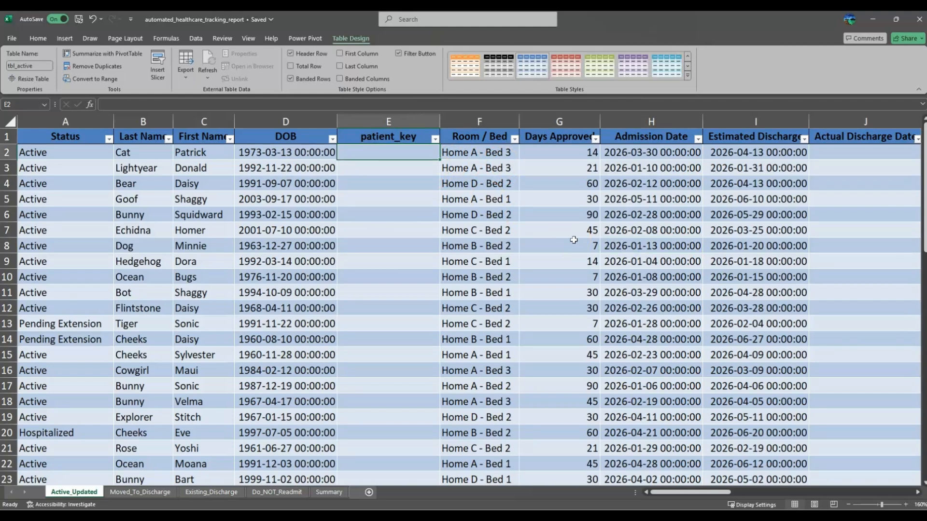
pyautogui.write('=')
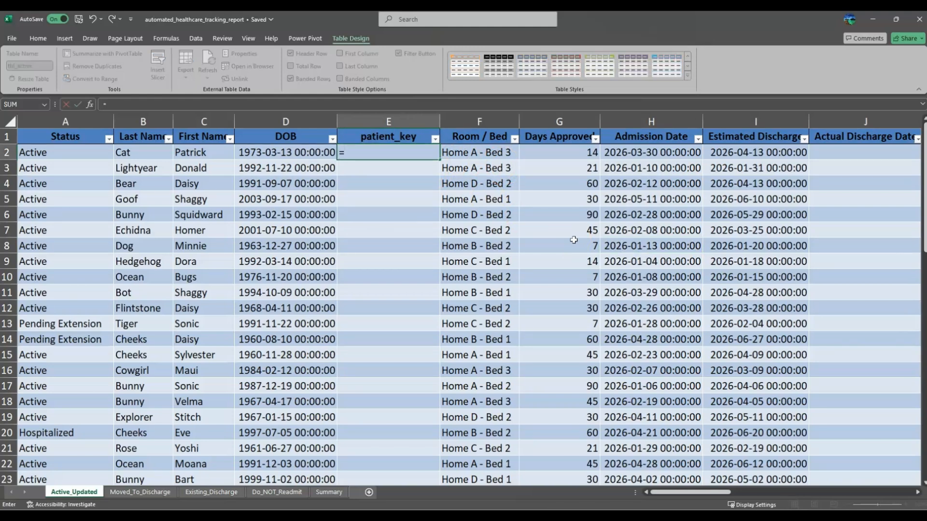
pyautogui.click(193, 152)
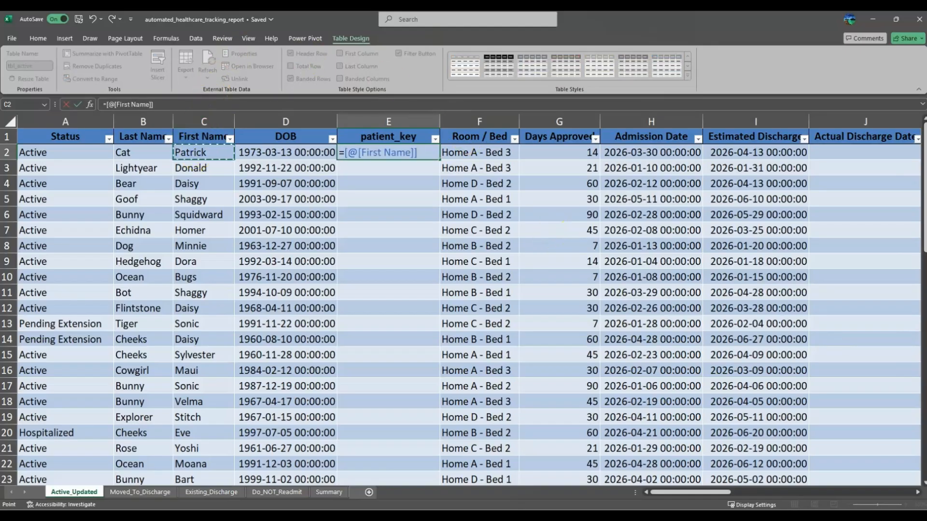
pyautogui.write('&"_"')
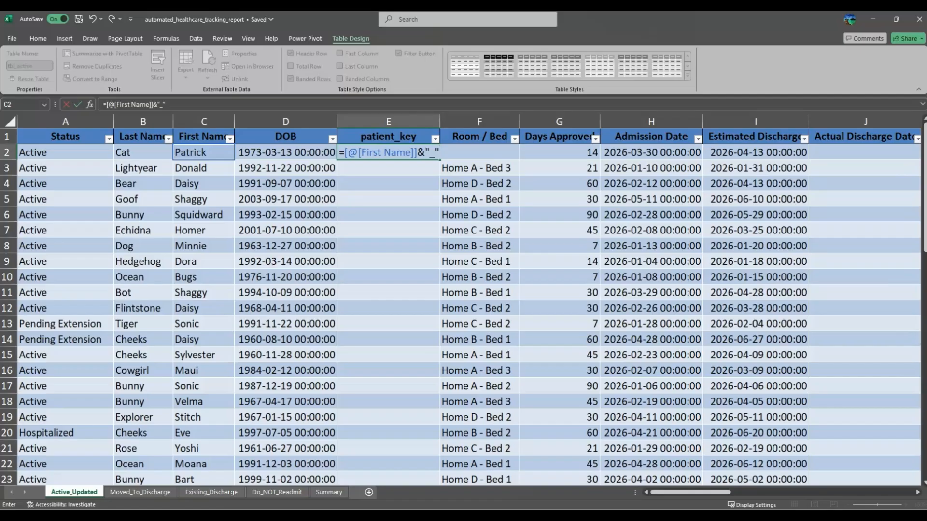
pyautogui.write('&')
pyautogui.click(145, 151)
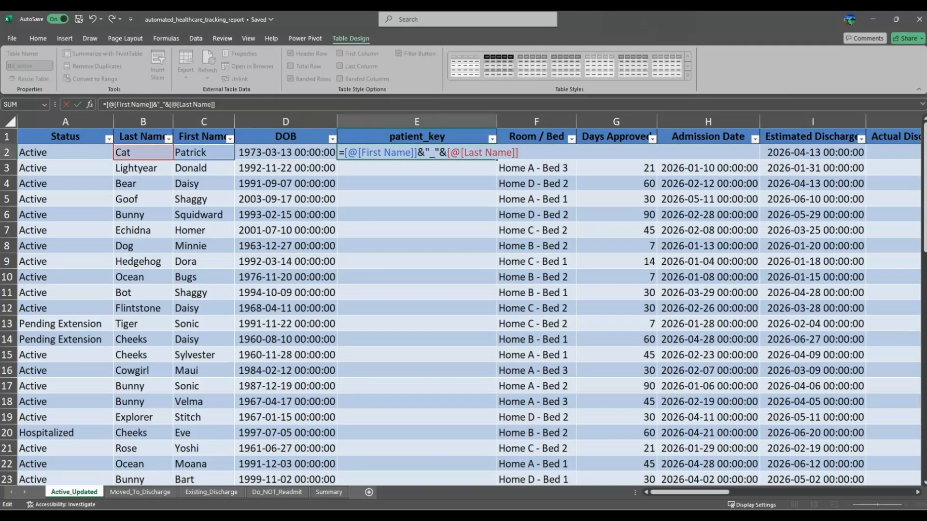
pyautogui.write('&"_"&')
pyautogui.write('TEX')
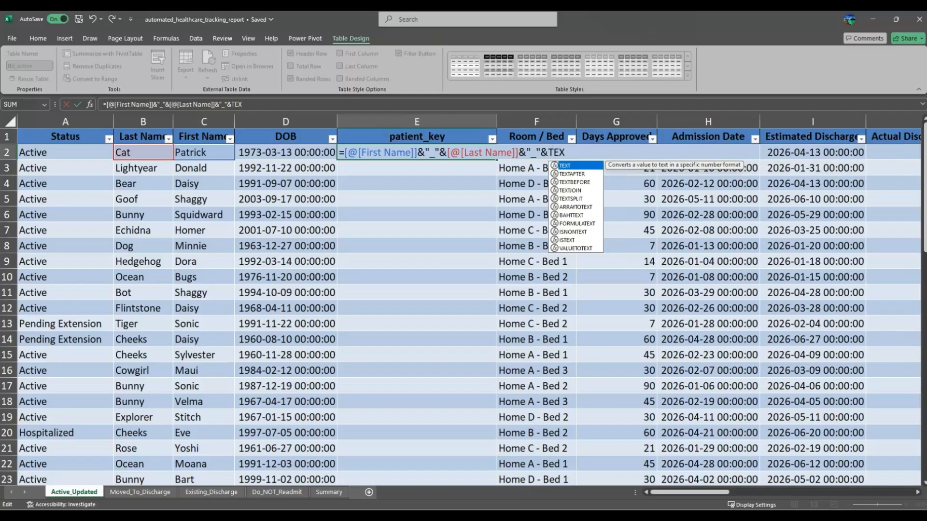
pyautogui.press('Tab')
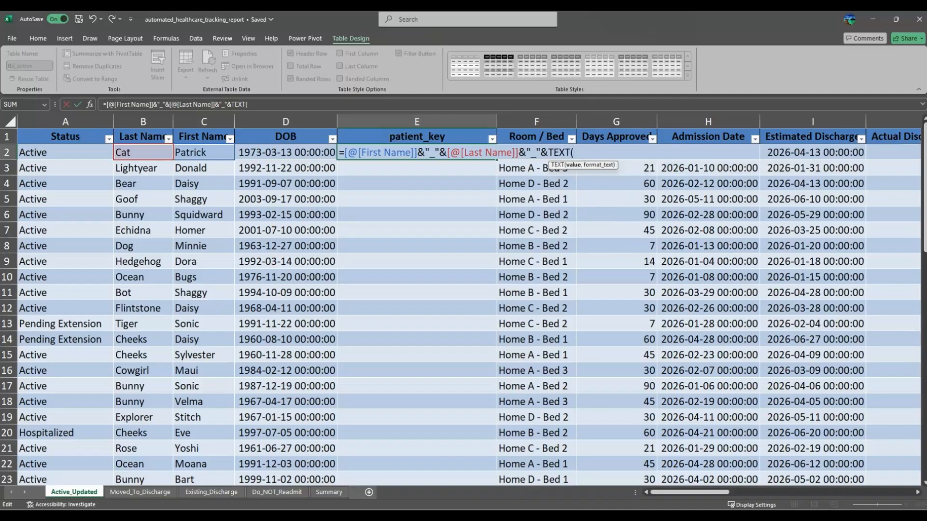
pyautogui.click(289, 152)
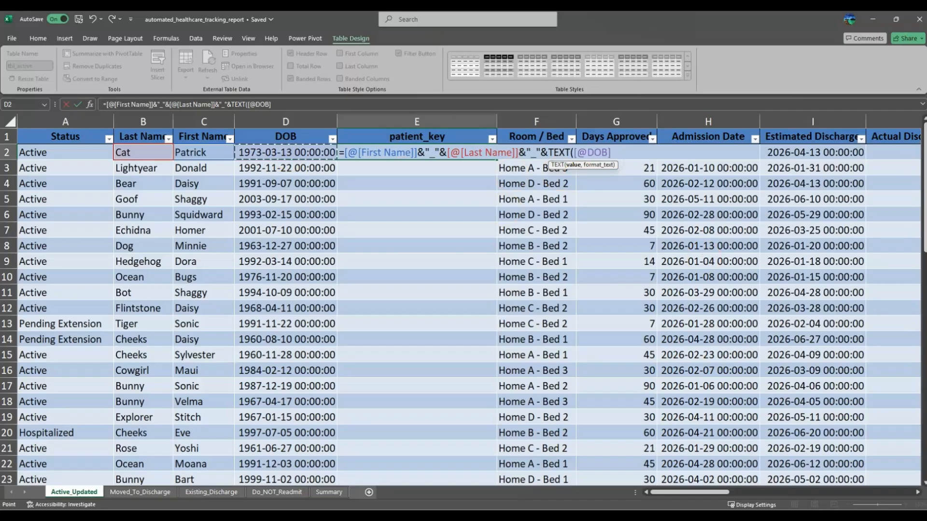
pyautogui.write(',"')
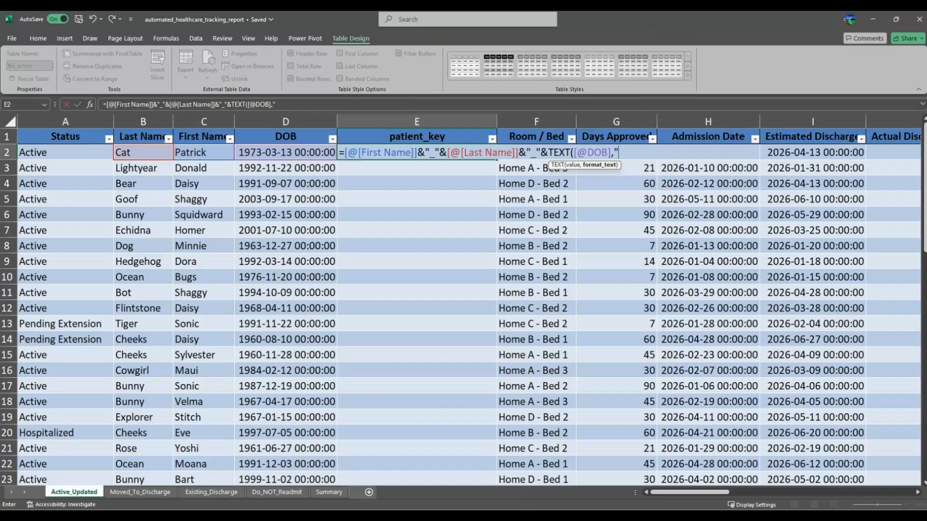
pyautogui.write('yyyymmdd")')
pyautogui.press('Return')
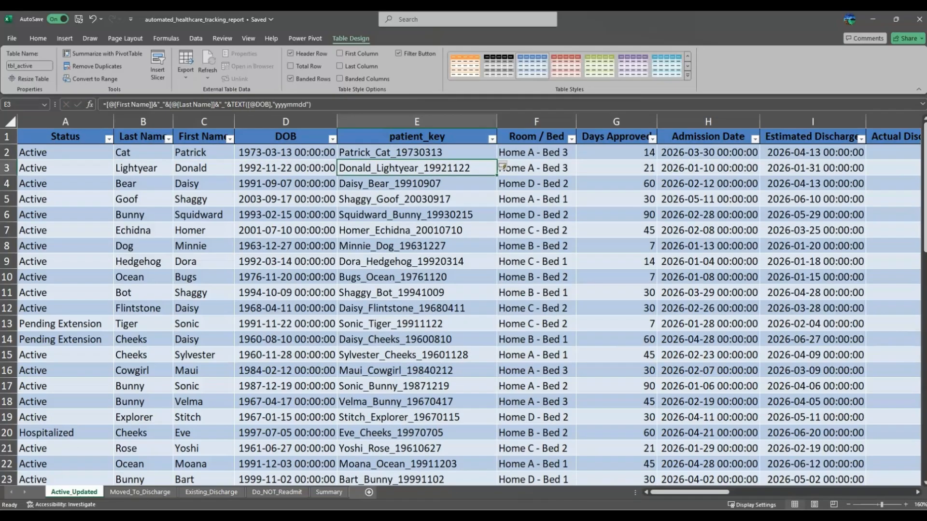
pyautogui.click(413, 151)
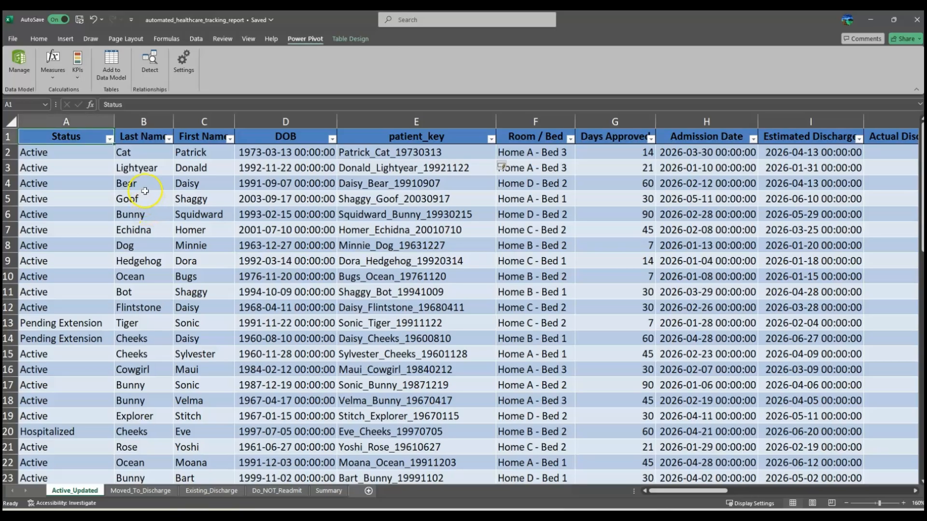
# Step: Add tbl_active to the data model through Power Pivot, then close the Power Pivot window
pyautogui.click(145, 190)
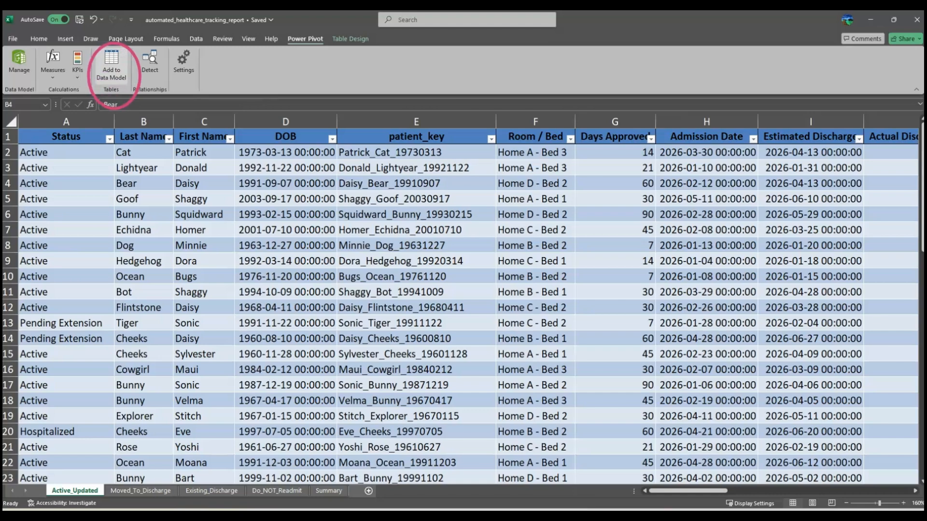
pyautogui.click(111, 68)
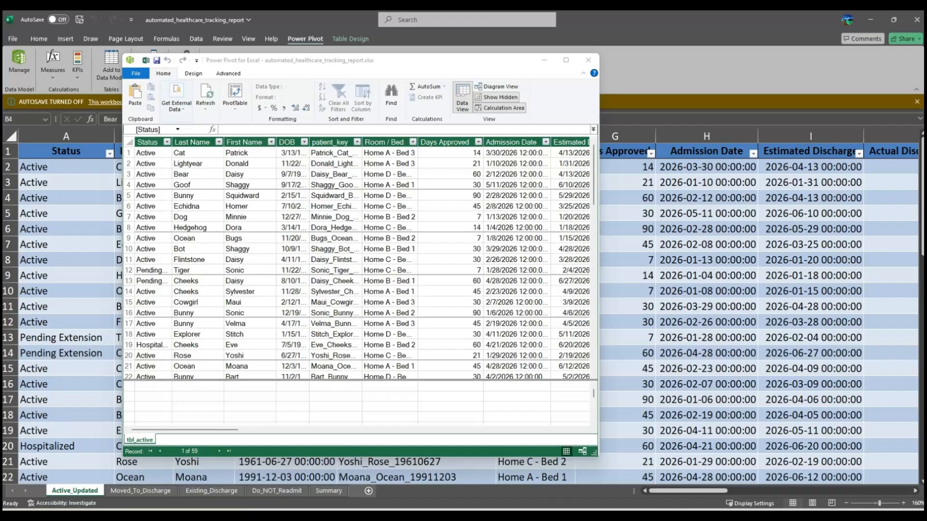
pyautogui.click(153, 386)
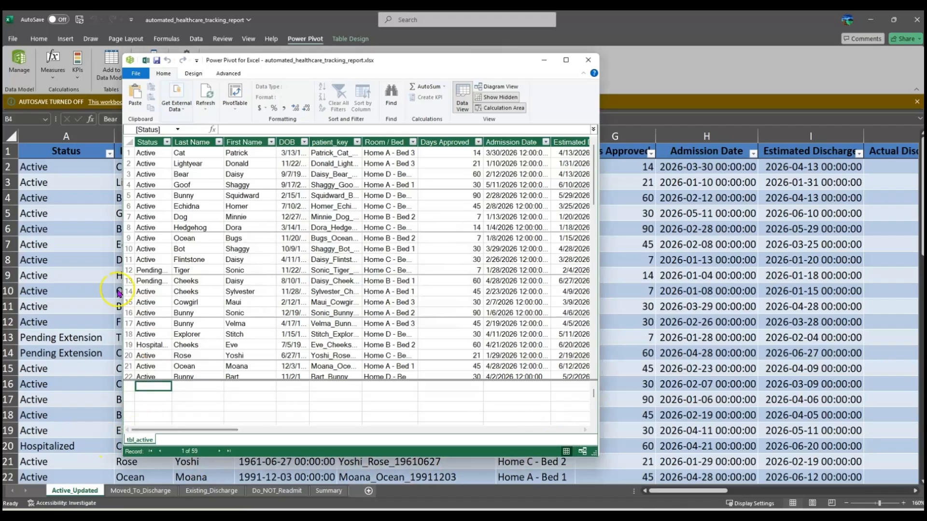
pyautogui.click(587, 59)
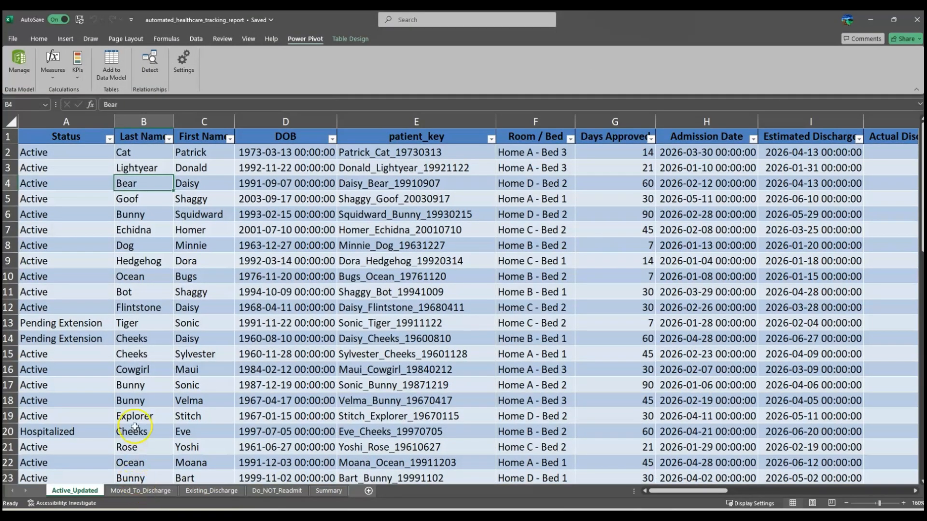
# Step: Add the discharge table on the Moved_To_Discharge sheet to the data model
pyautogui.click(135, 497)
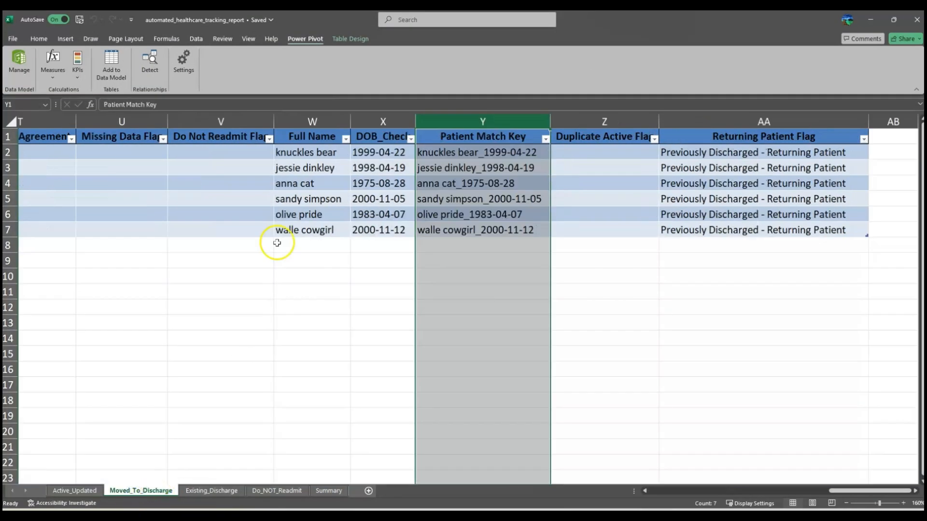
pyautogui.click(389, 169)
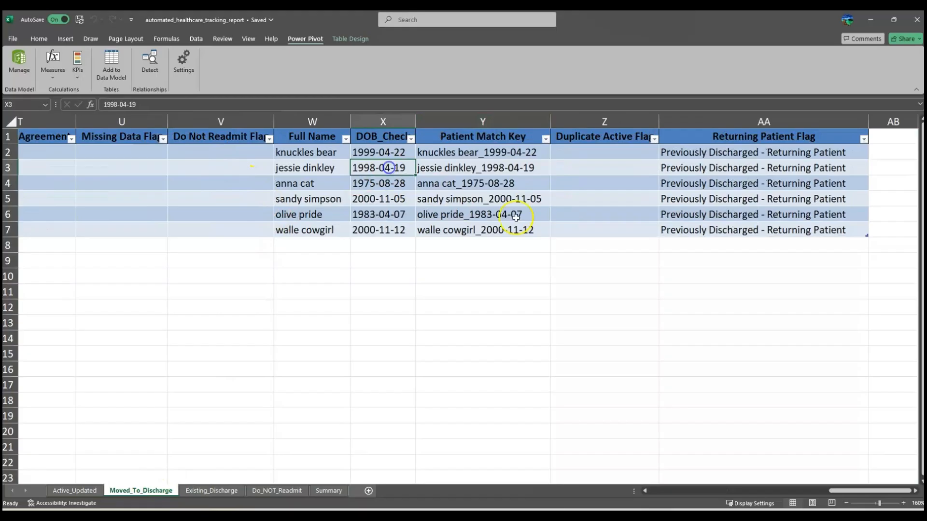
pyautogui.click(111, 59)
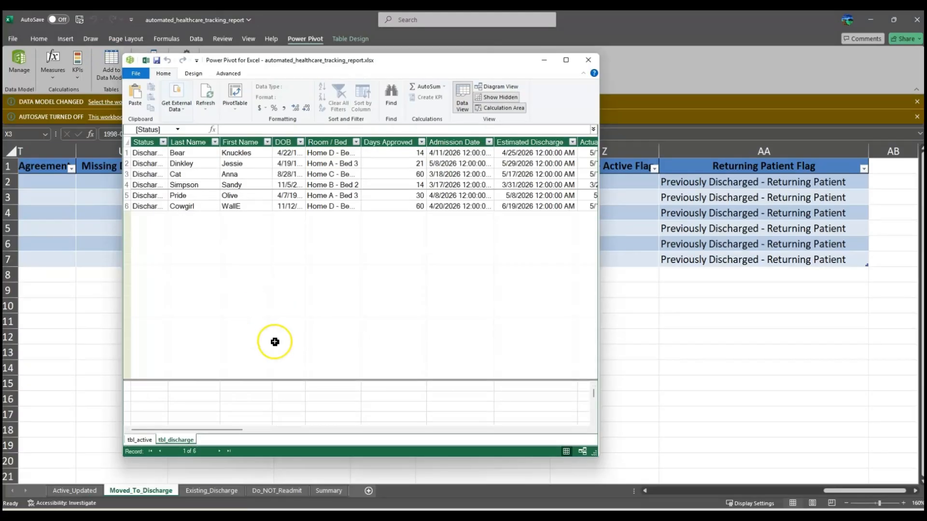
pyautogui.click(139, 441)
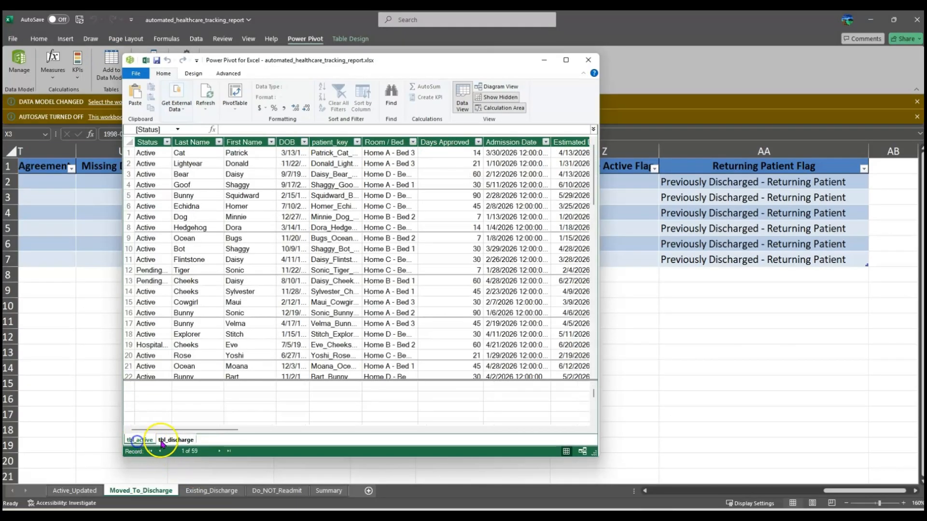
pyautogui.click(174, 441)
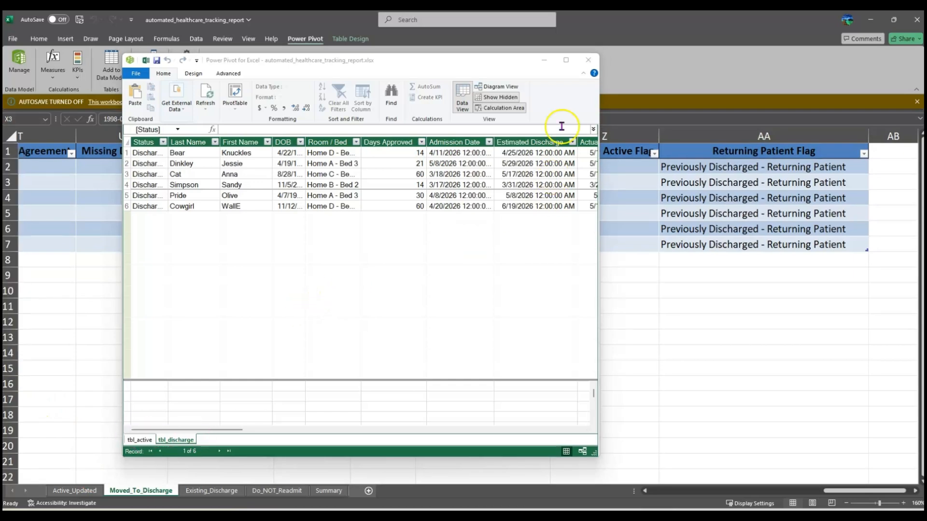
pyautogui.click(588, 60)
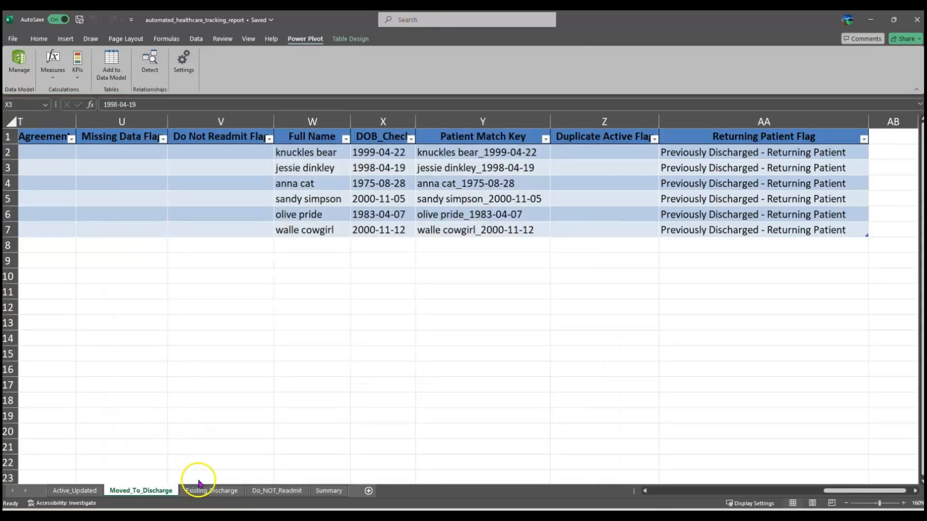
# Step: Add the Existing_Discharge and Do_NOT_Readmit tables to the data model
pyautogui.click(203, 491)
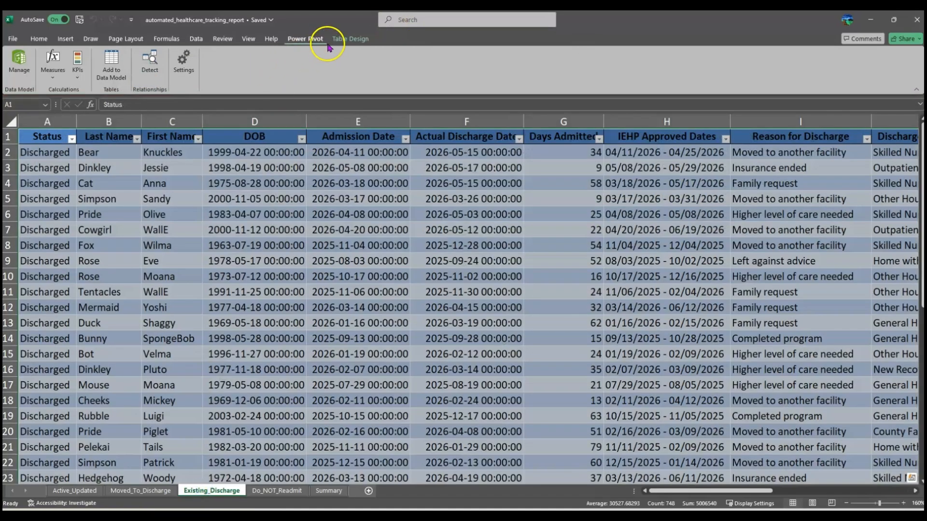
pyautogui.click(110, 58)
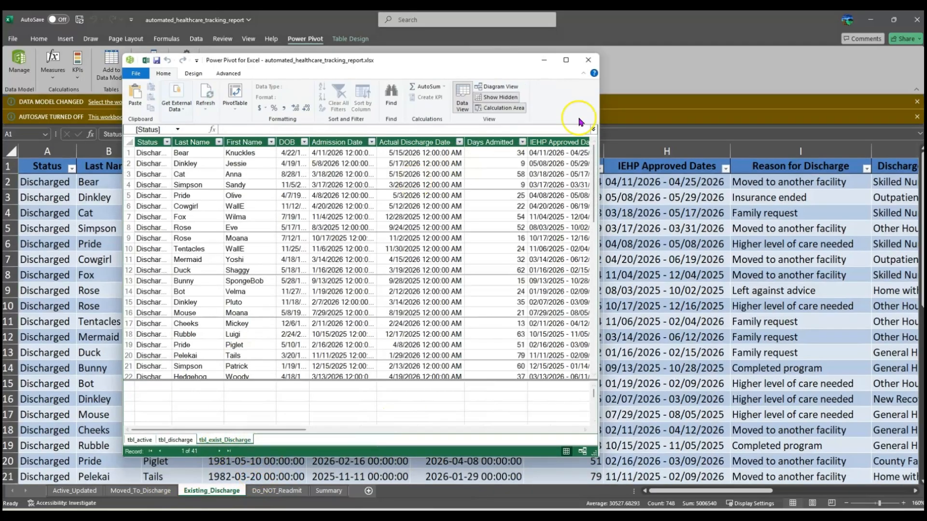
pyautogui.click(589, 59)
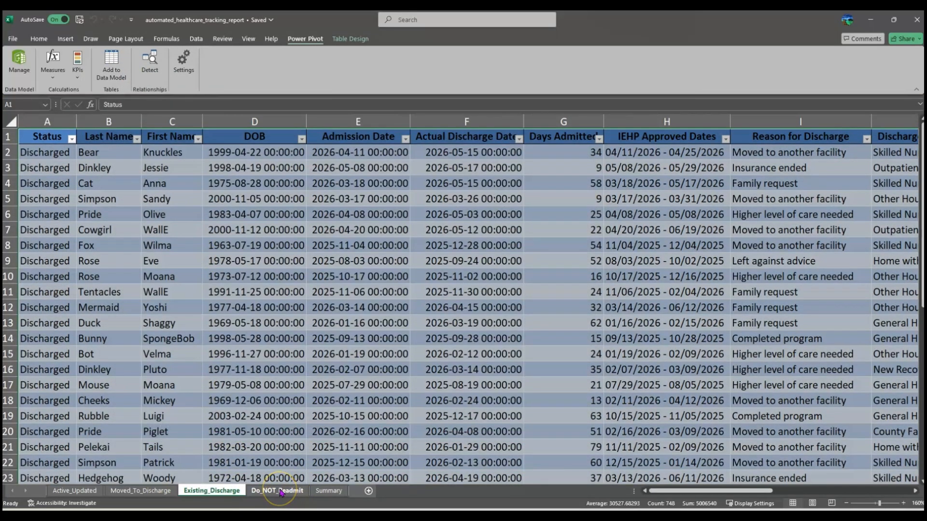
pyautogui.click(282, 491)
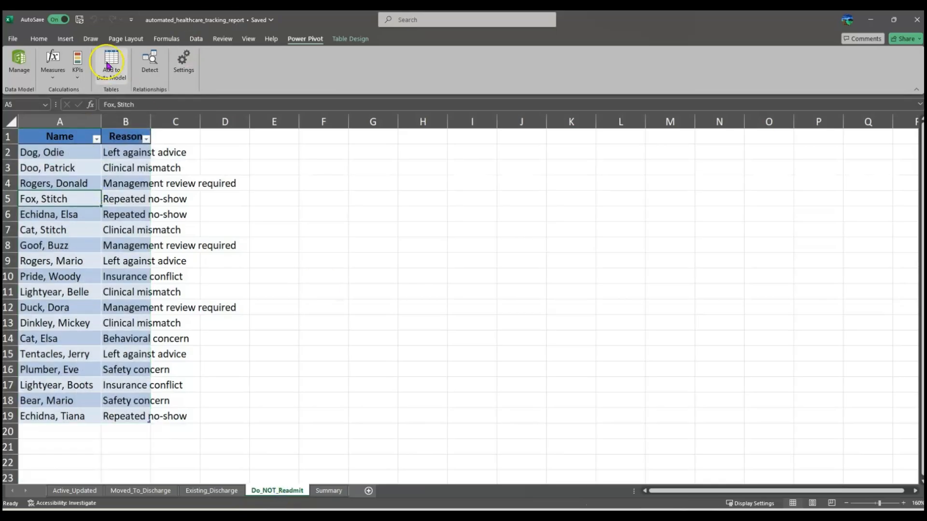
pyautogui.click(111, 65)
pyautogui.click(590, 61)
# Step: Add the Summary table to the data model and return to the Active_Updated sheet
pyautogui.click(329, 491)
pyautogui.click(84, 152)
pyautogui.click(111, 65)
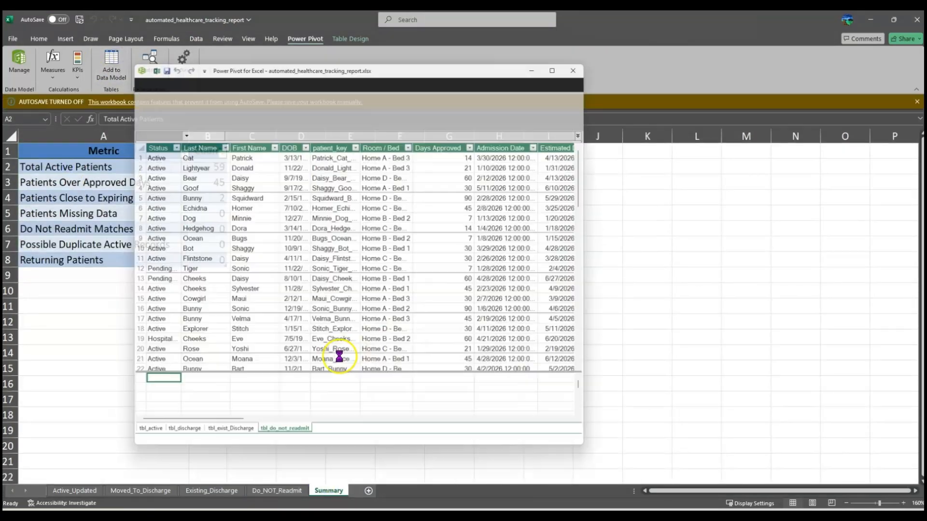
pyautogui.click(588, 61)
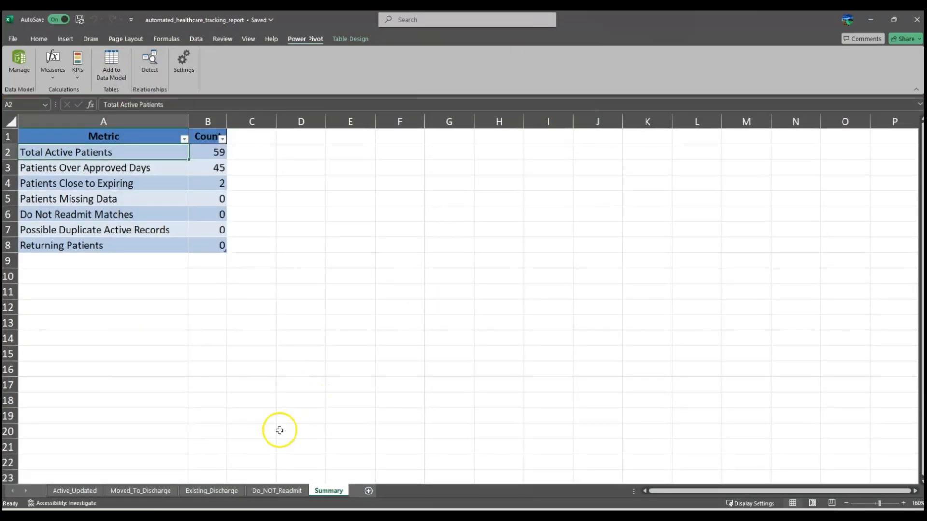
pyautogui.click(64, 491)
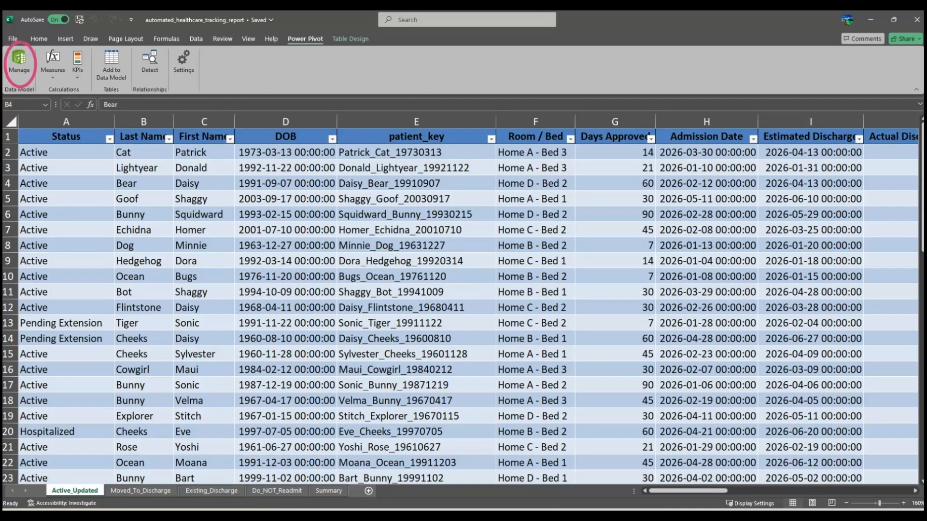
# Step: In Power Pivot Diagram View, join tbl_active's Patient Match Key to tbl_discharge's Patient Match Key
pyautogui.click(19, 60)
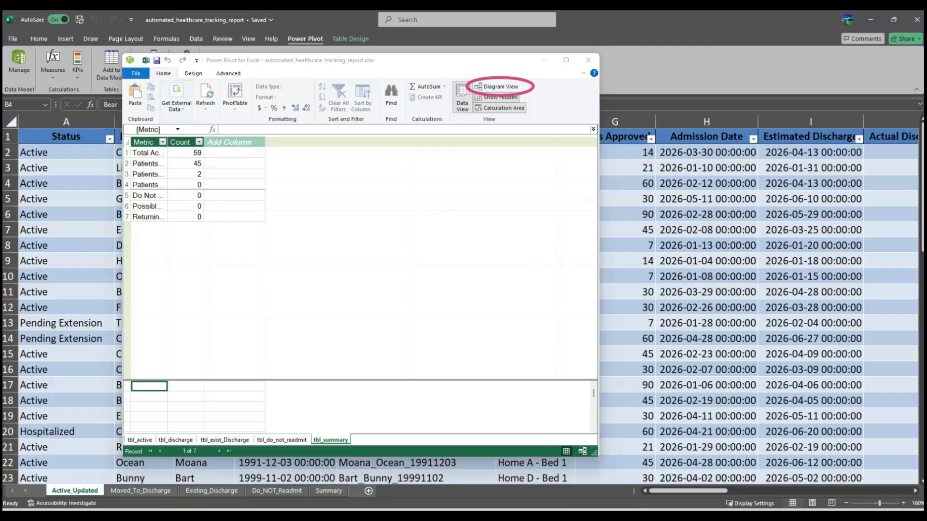
pyautogui.click(492, 87)
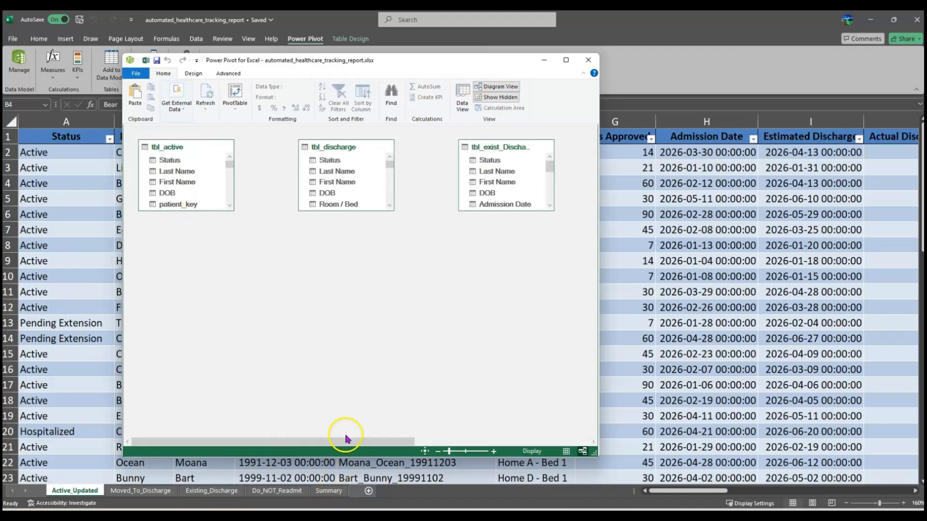
pyautogui.moveTo(345, 438); pyautogui.dragTo(469, 461)
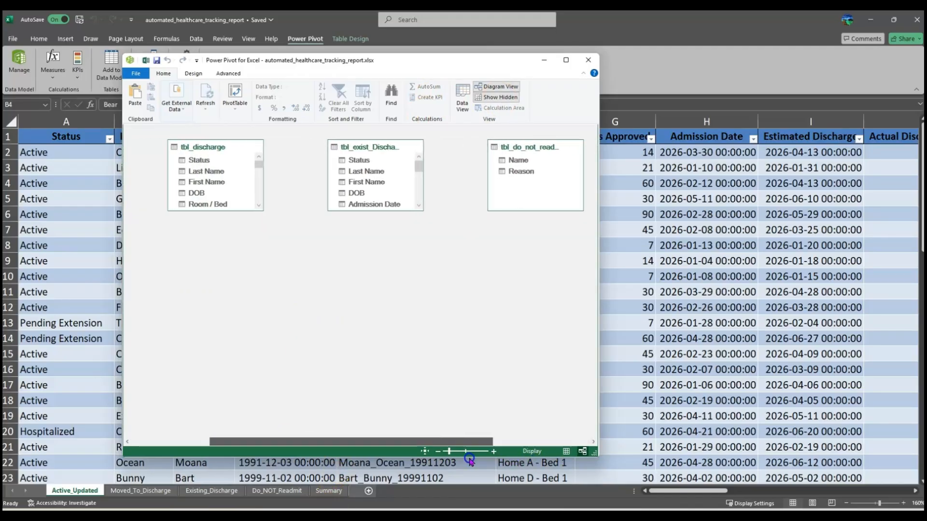
pyautogui.moveTo(470, 461); pyautogui.dragTo(346, 462)
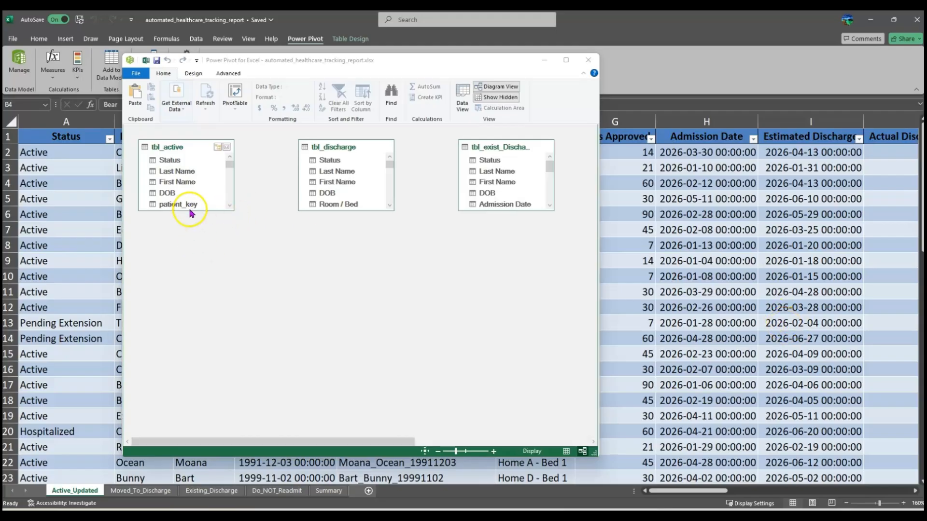
pyautogui.scroll(-10, 187, 206)
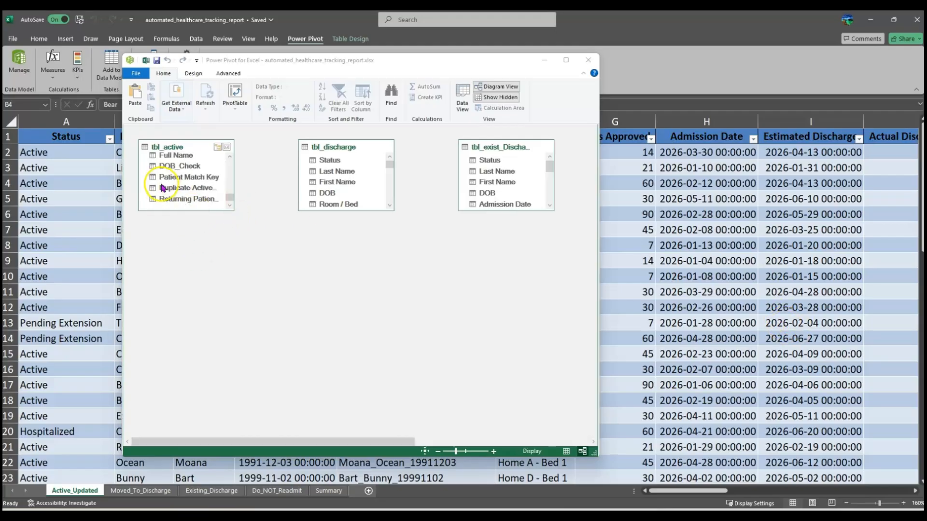
pyautogui.click(191, 177)
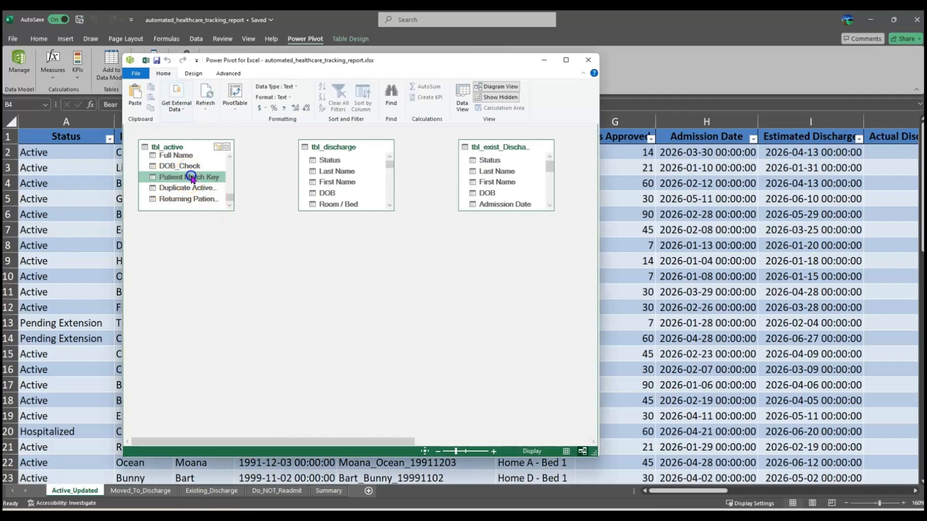
pyautogui.moveTo(224, 174); pyautogui.dragTo(338, 186)
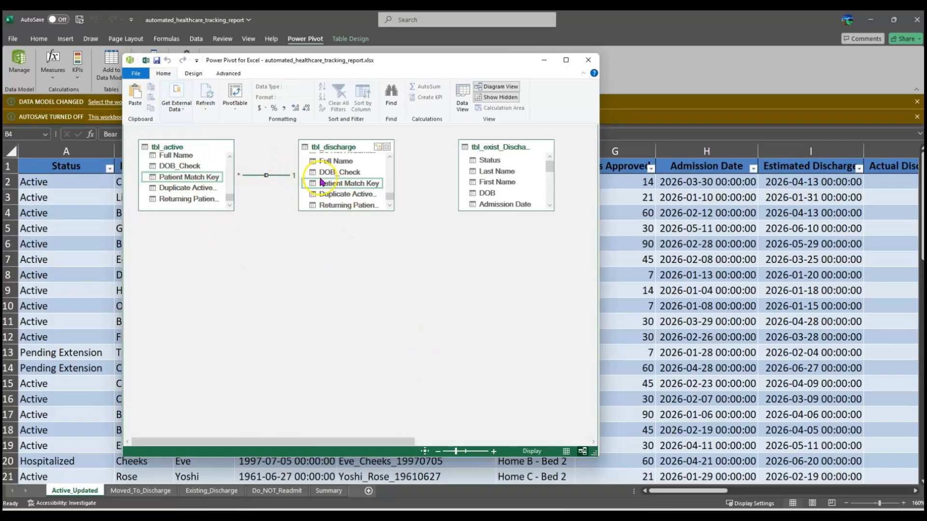
# Step: Link tbl_discharge to tbl_exist_Discharge through their Patient Match Key columns
pyautogui.moveTo(550, 168); pyautogui.dragTo(550, 199)
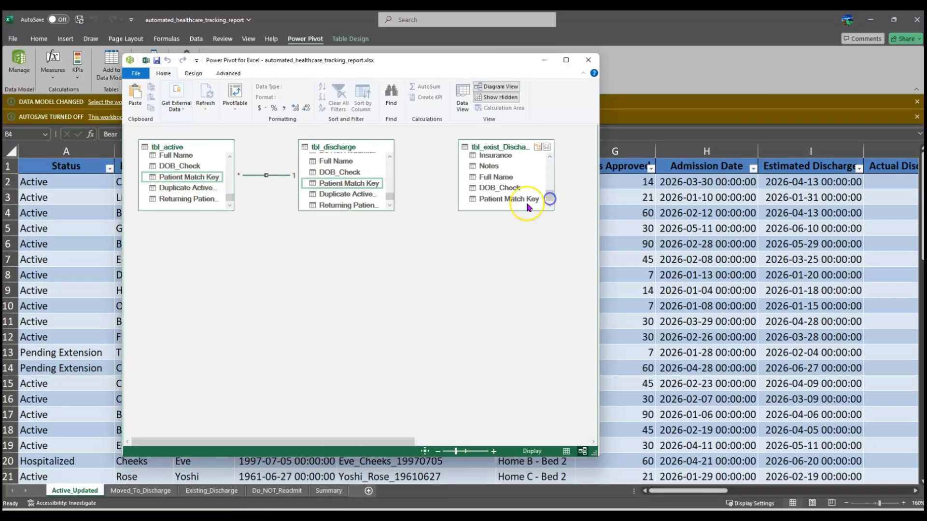
pyautogui.click(346, 187)
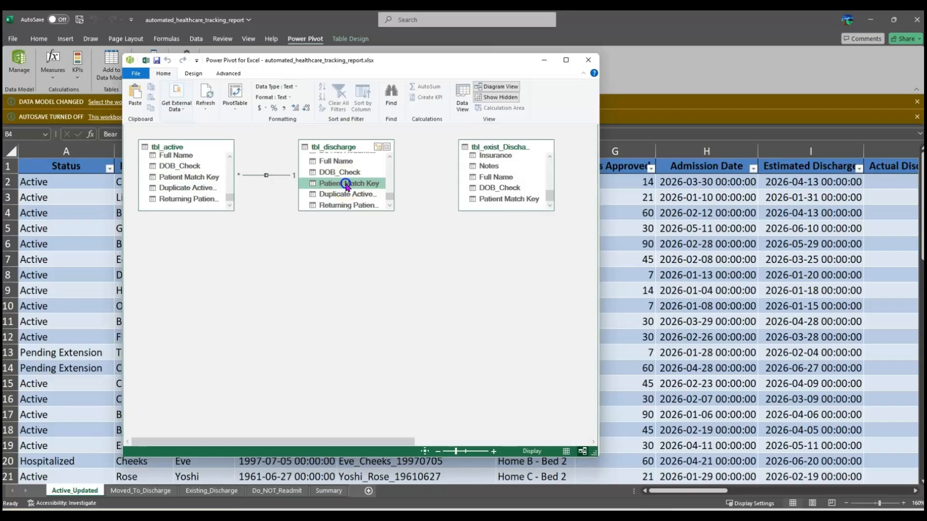
pyautogui.moveTo(352, 183); pyautogui.dragTo(488, 202)
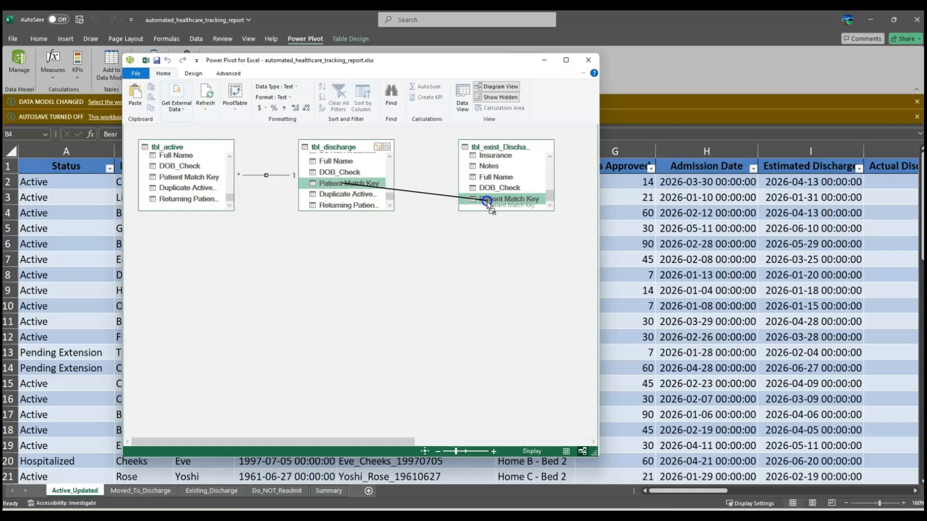
pyautogui.moveTo(487, 203); pyautogui.dragTo(488, 203)
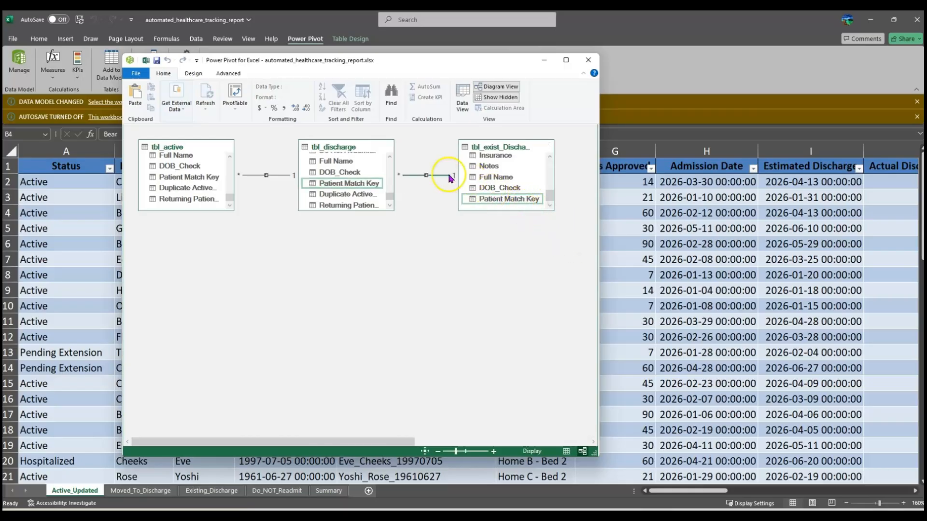
# Step: Review the other tables in the diagram, dismiss the model-changed notice, and close Power Pivot
pyautogui.moveTo(367, 442); pyautogui.dragTo(554, 452)
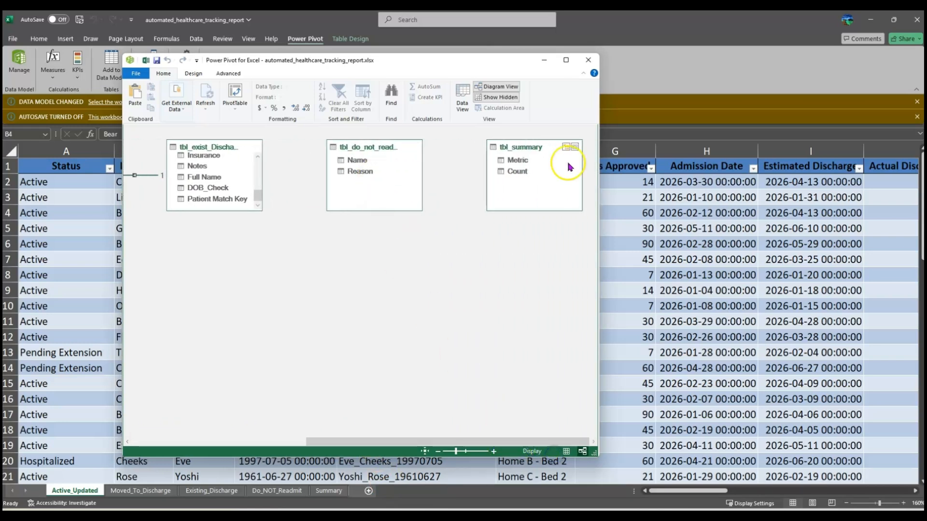
pyautogui.moveTo(415, 442); pyautogui.dragTo(228, 443)
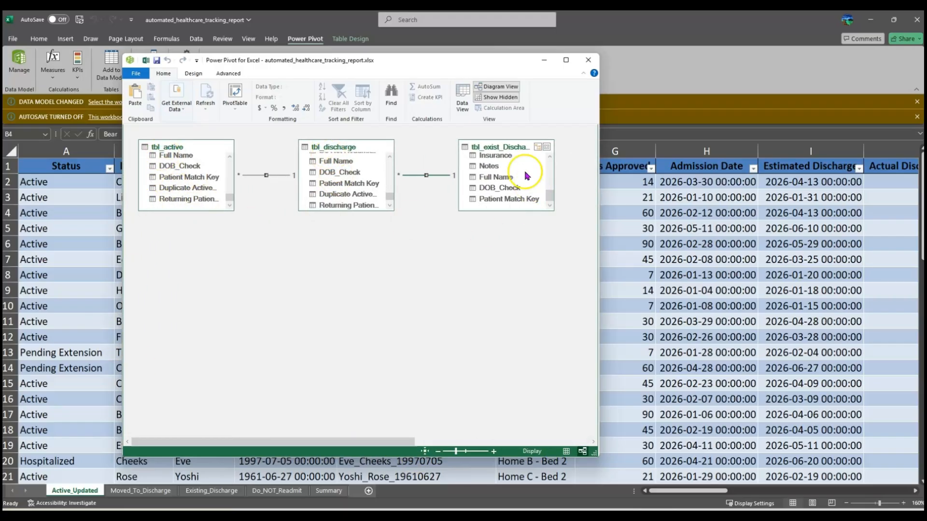
pyautogui.moveTo(389, 442); pyautogui.dragTo(552, 449)
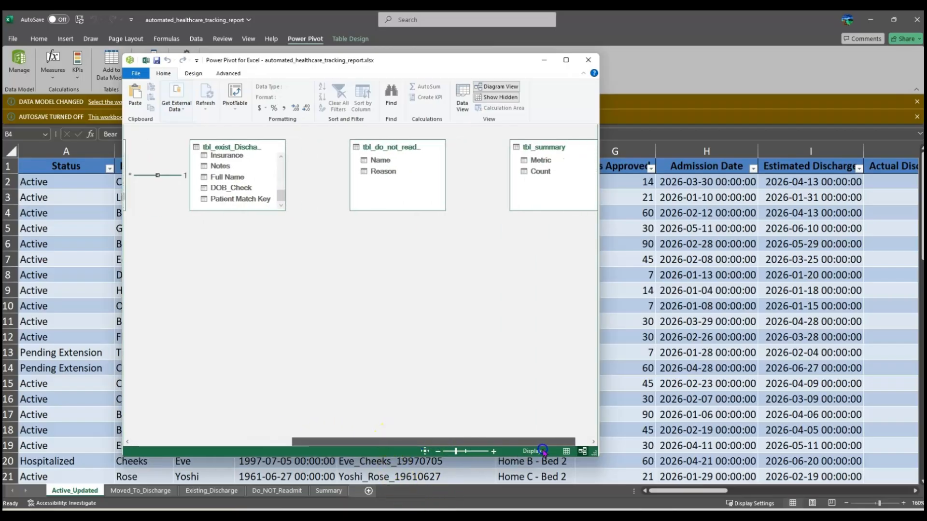
pyautogui.moveTo(420, 443); pyautogui.dragTo(432, 443)
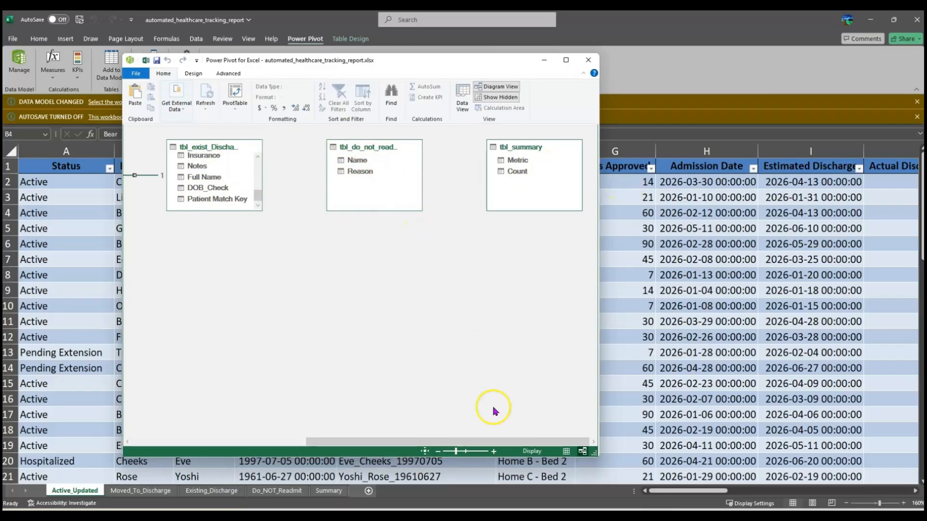
pyautogui.moveTo(528, 440); pyautogui.dragTo(354, 440)
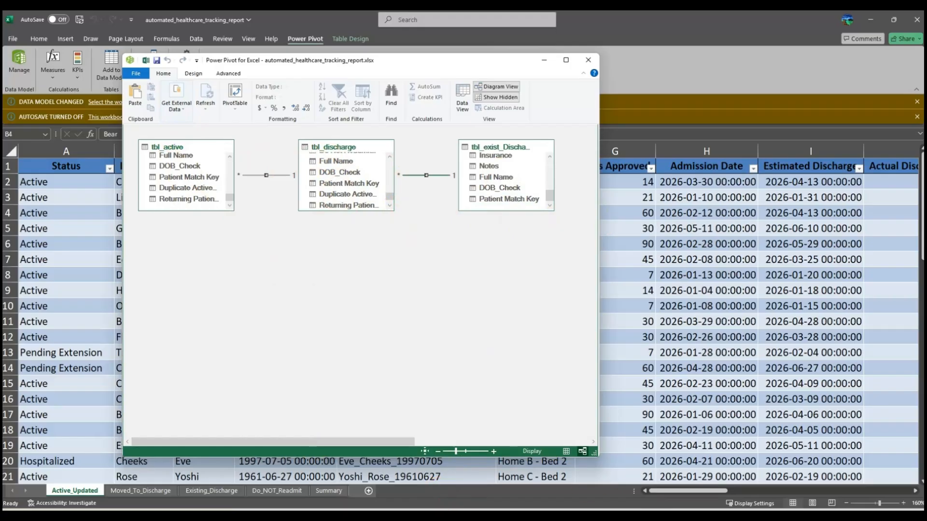
pyautogui.click(589, 516)
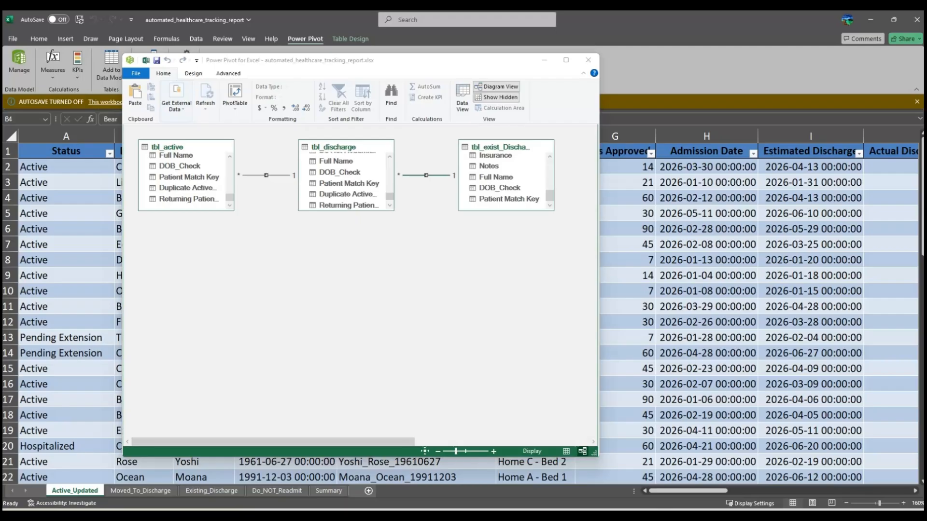
pyautogui.click(587, 60)
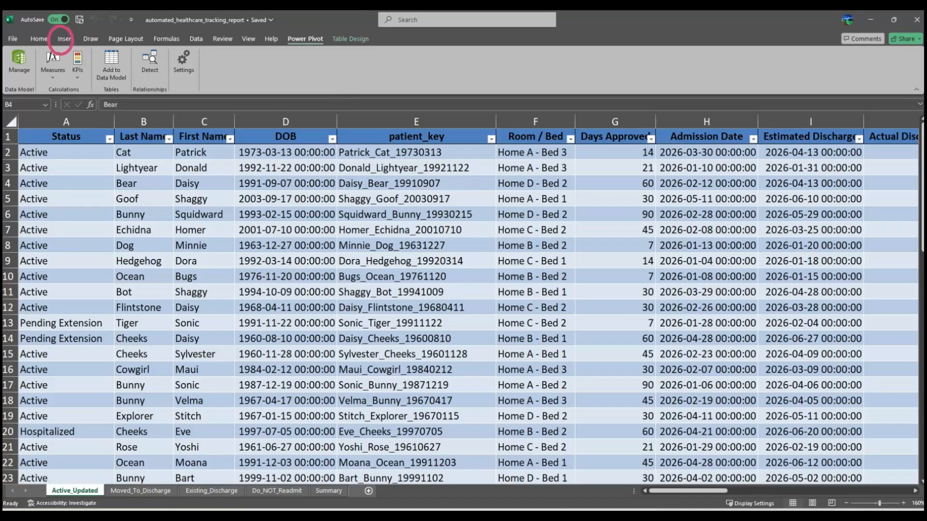
# Step: Insert a PivotTable from the Data Model, placed on a New Worksheet
pyautogui.click(65, 39)
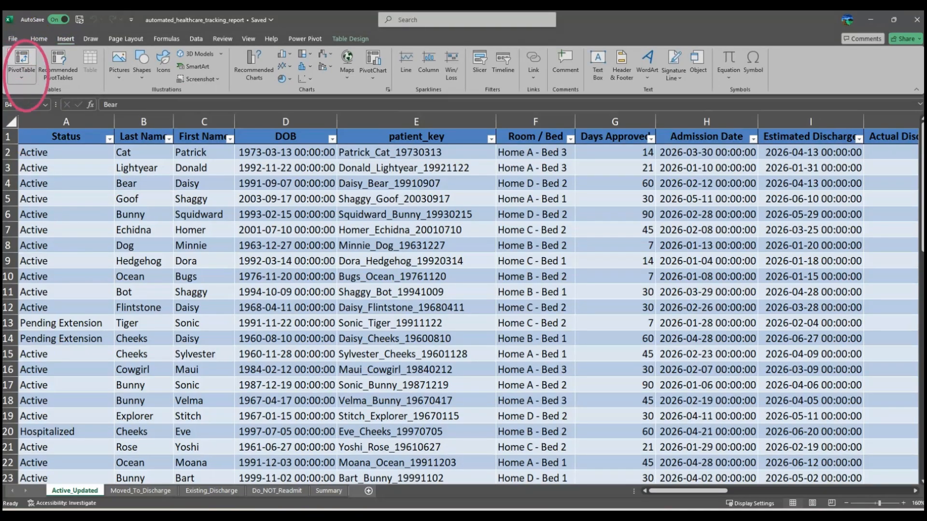
pyautogui.click(22, 73)
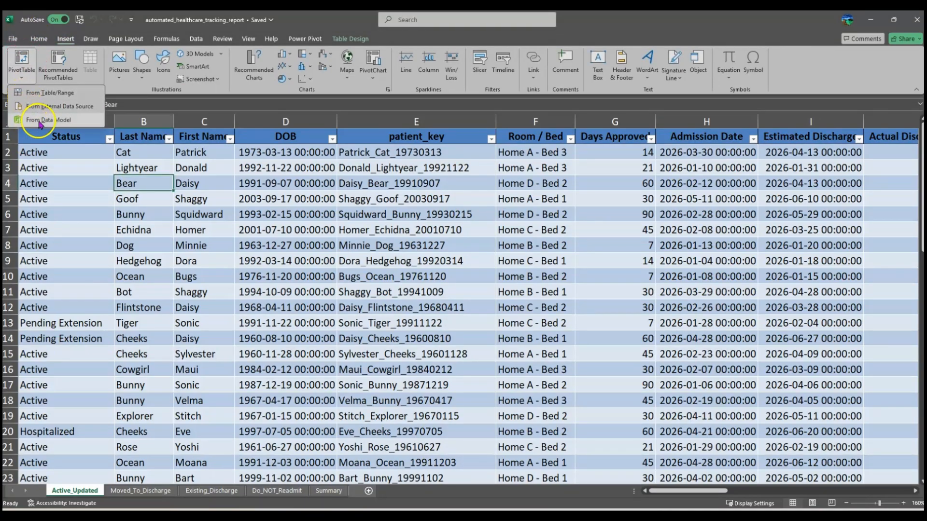
pyautogui.click(73, 124)
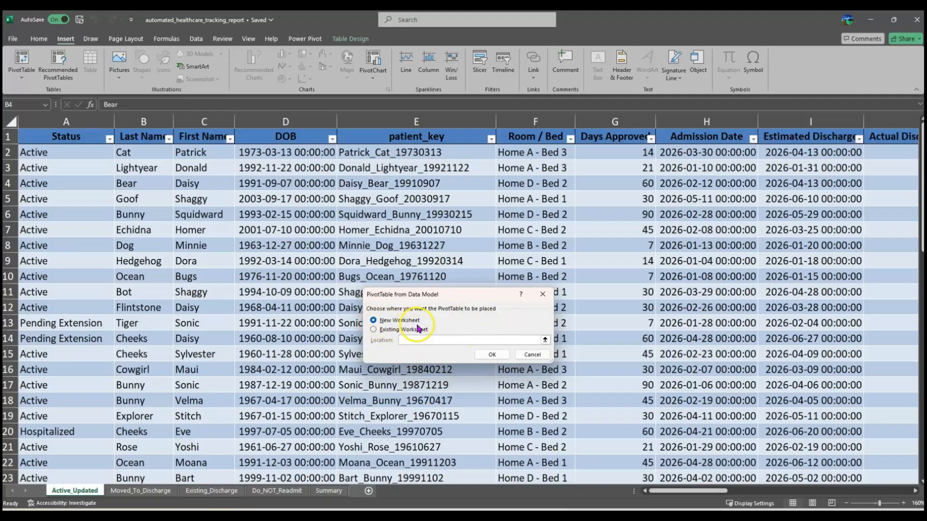
pyautogui.click(489, 355)
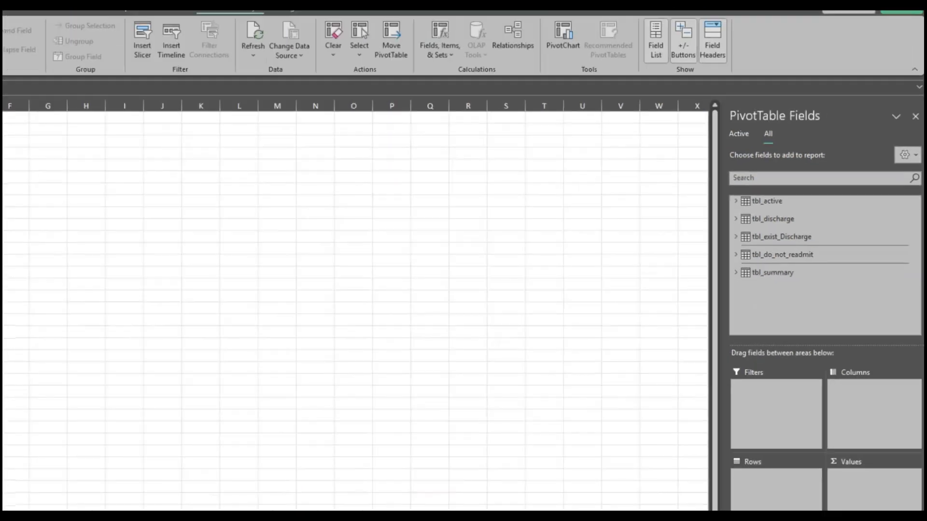
pyautogui.click(771, 196)
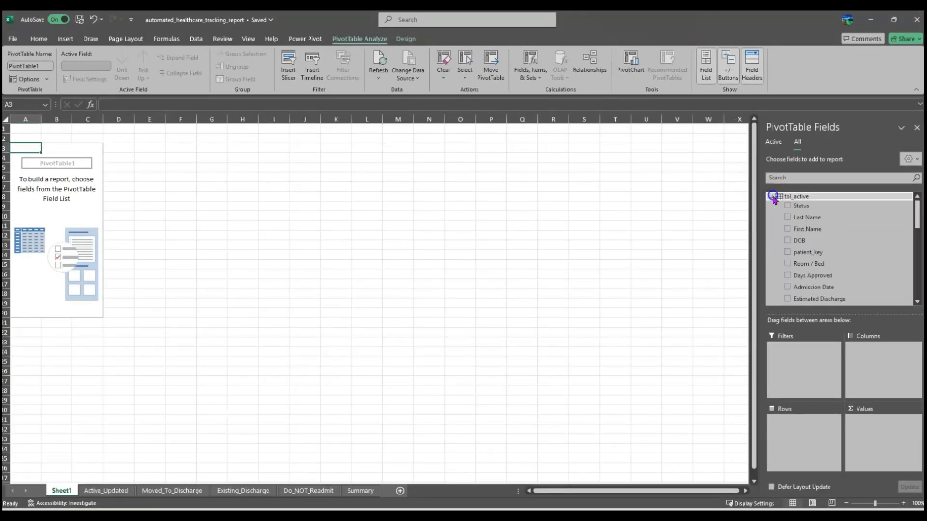
pyautogui.scroll(-8, 811, 275)
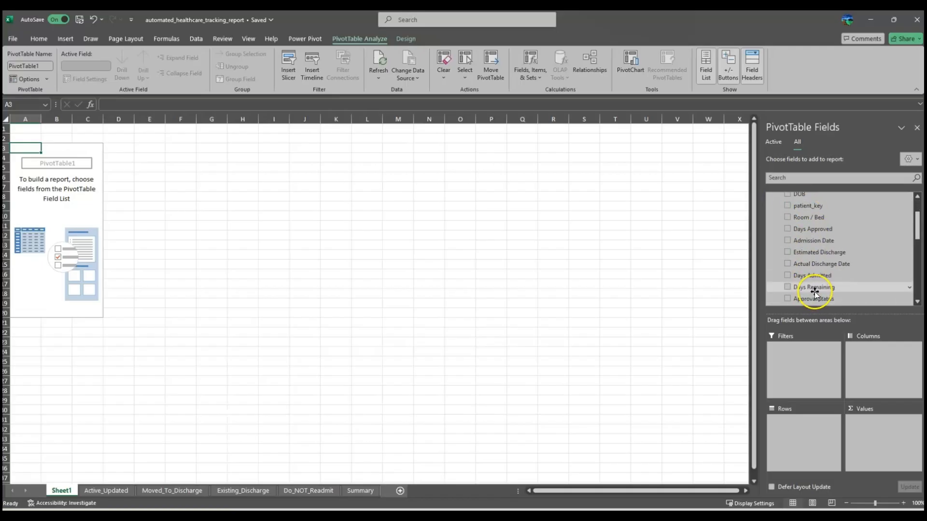
pyautogui.scroll(8, 773, 259)
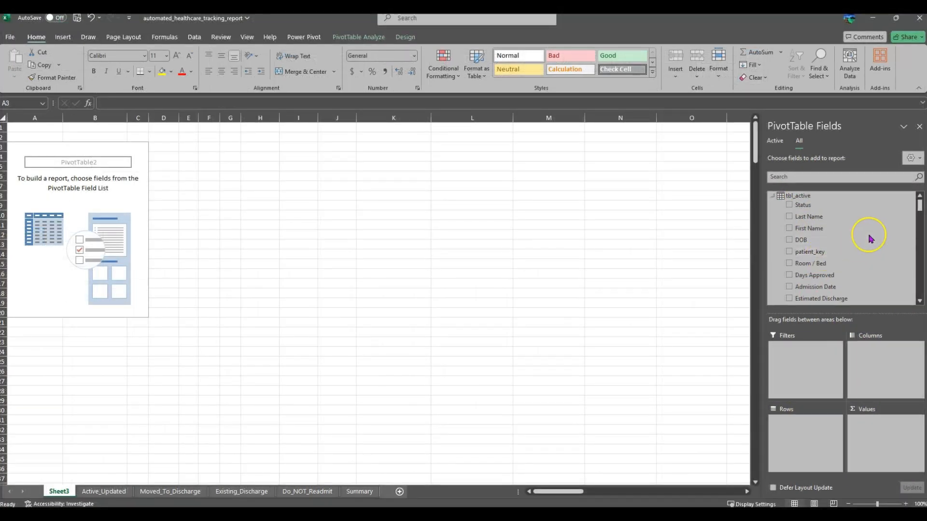
pyautogui.scroll(-8, 868, 238)
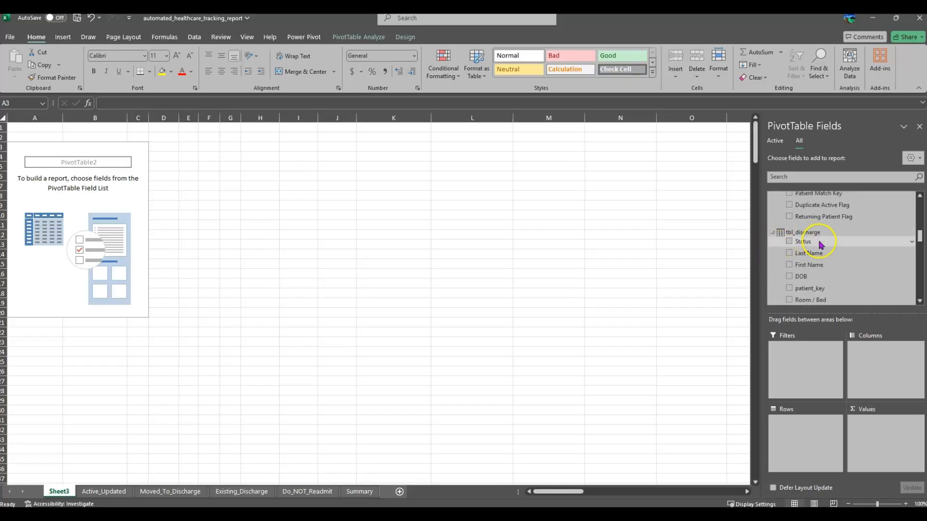
pyautogui.scroll(-3, 820, 245)
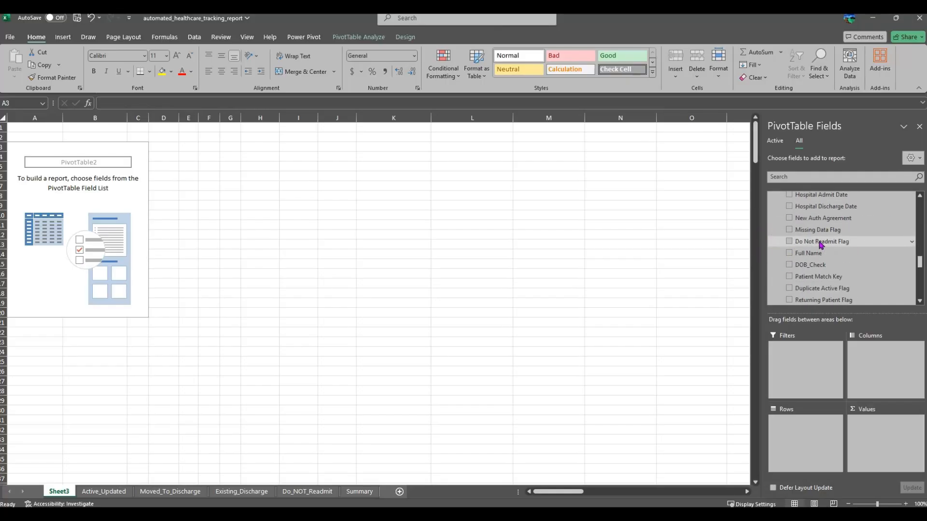
pyautogui.scroll(-2, 820, 245)
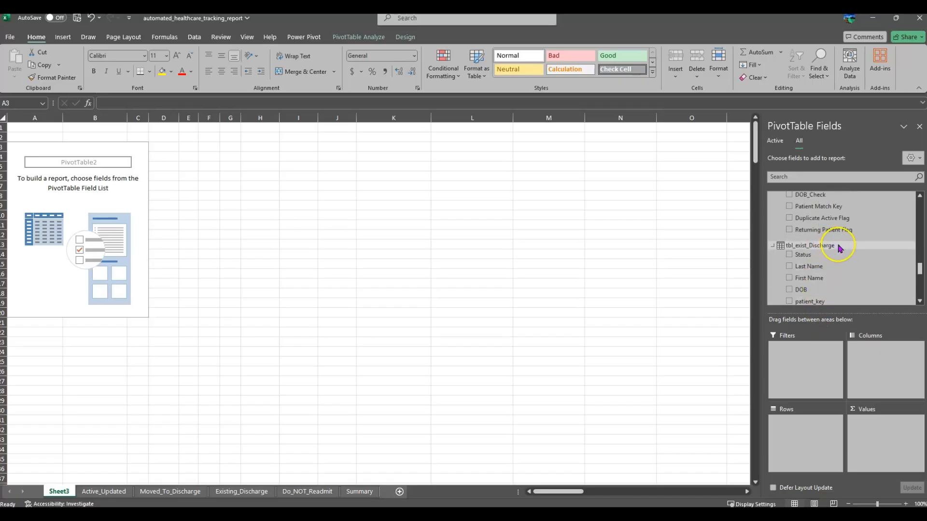
pyautogui.scroll(5, 838, 255)
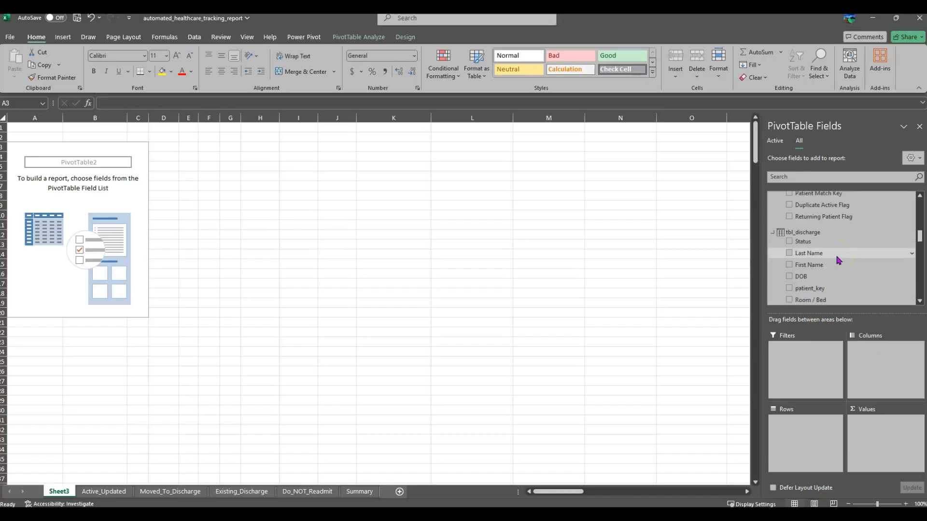
pyautogui.scroll(1, 838, 260)
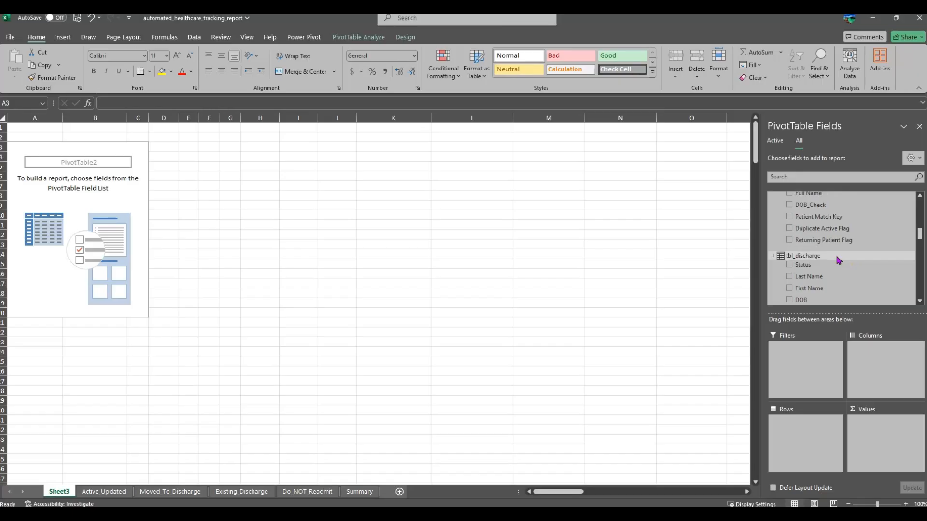
pyautogui.scroll(-6, 838, 260)
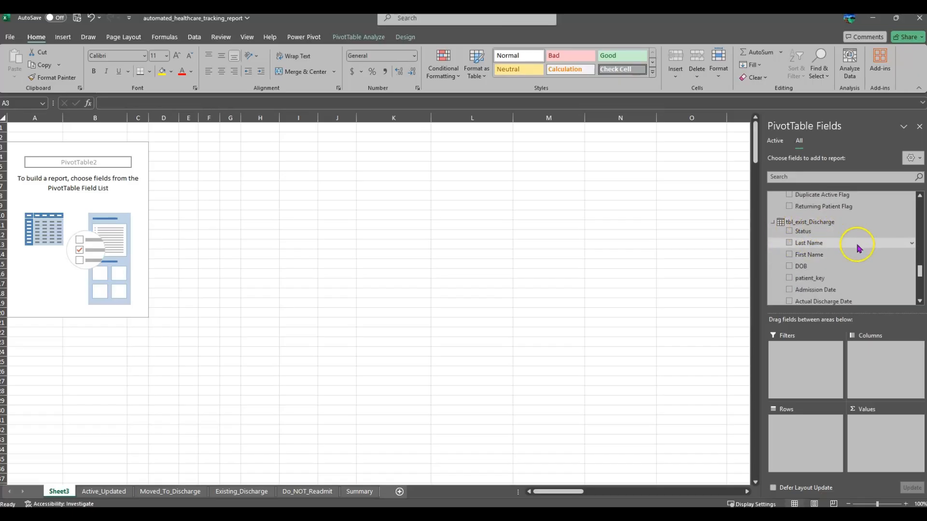
pyautogui.scroll(-6, 854, 257)
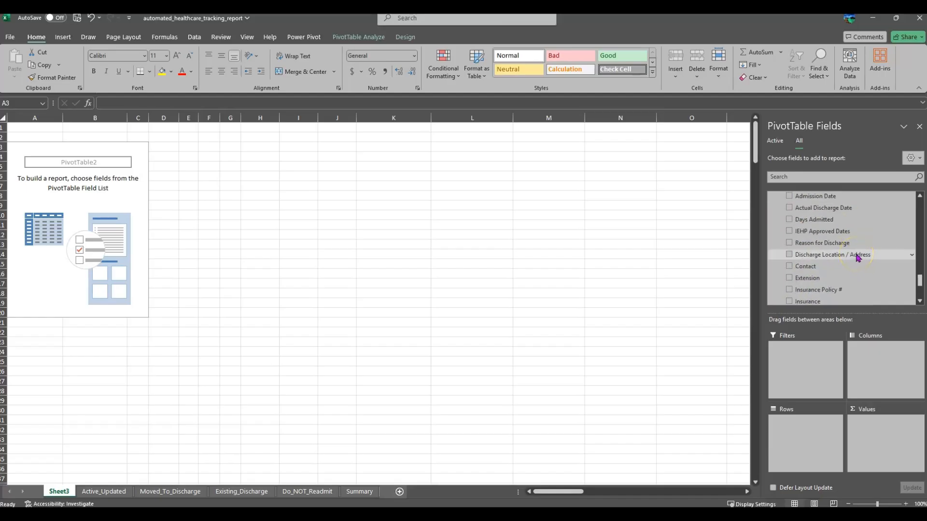
pyautogui.scroll(-1, 857, 257)
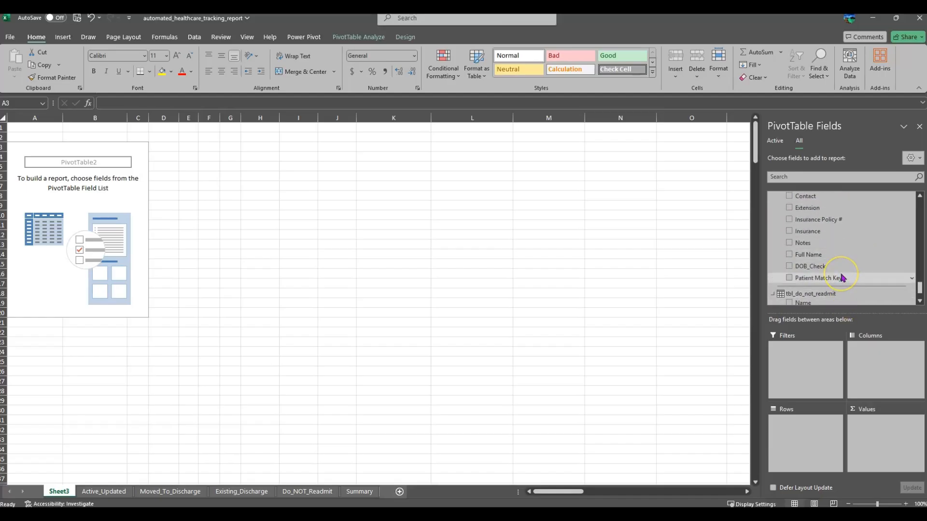
pyautogui.scroll(3, 842, 278)
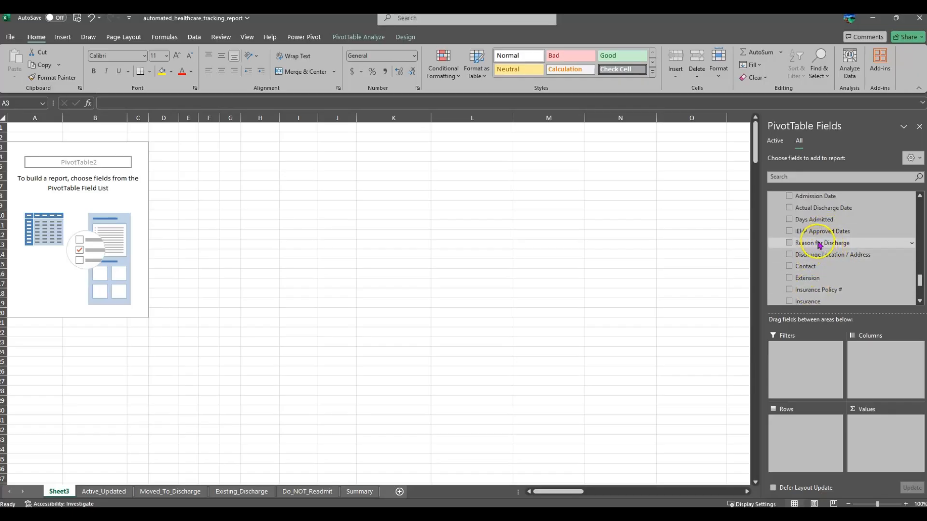
# Step: Put Reason for Discharge in the PivotTable rows and filter out the (blank) reason
pyautogui.moveTo(817, 242); pyautogui.dragTo(809, 434)
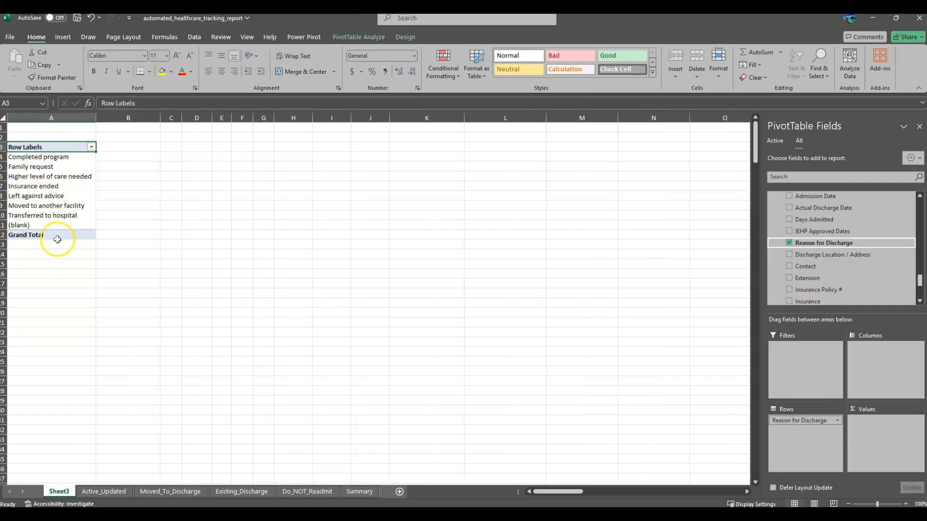
pyautogui.click(25, 225)
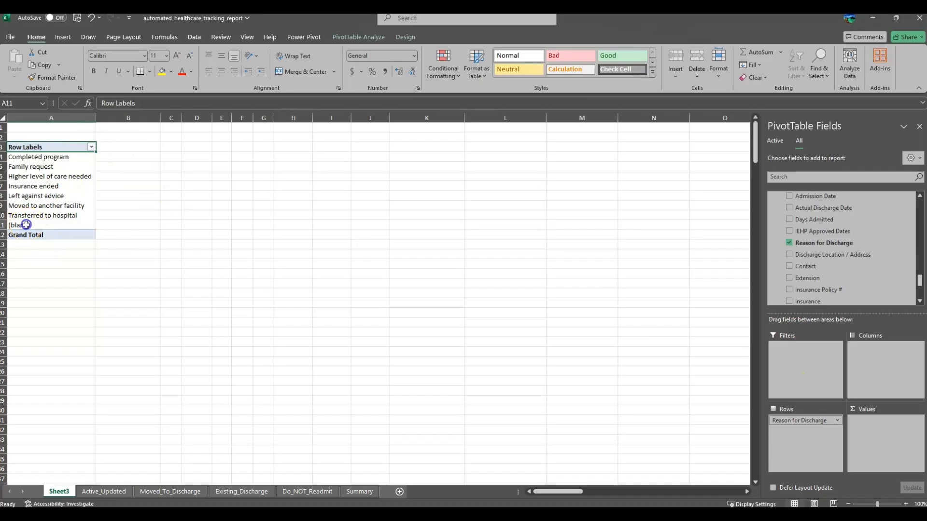
pyautogui.click(91, 147)
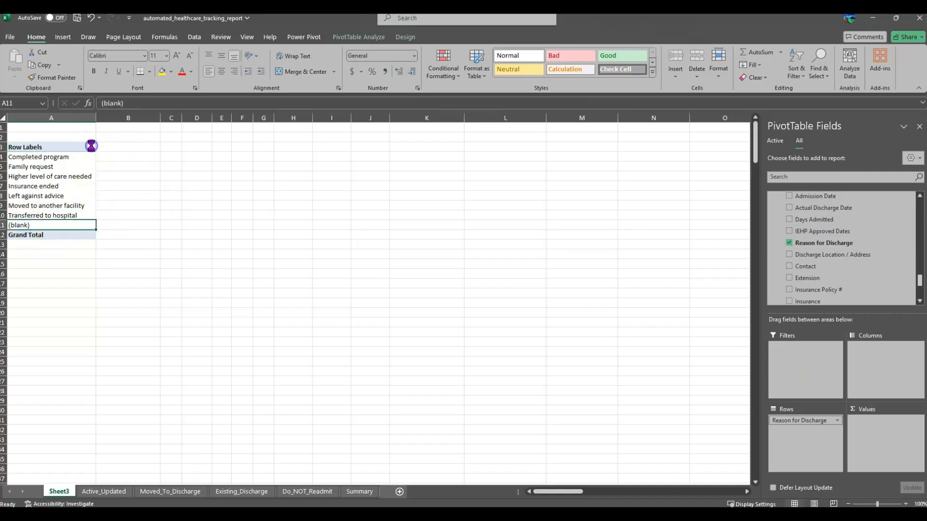
pyautogui.click(17, 332)
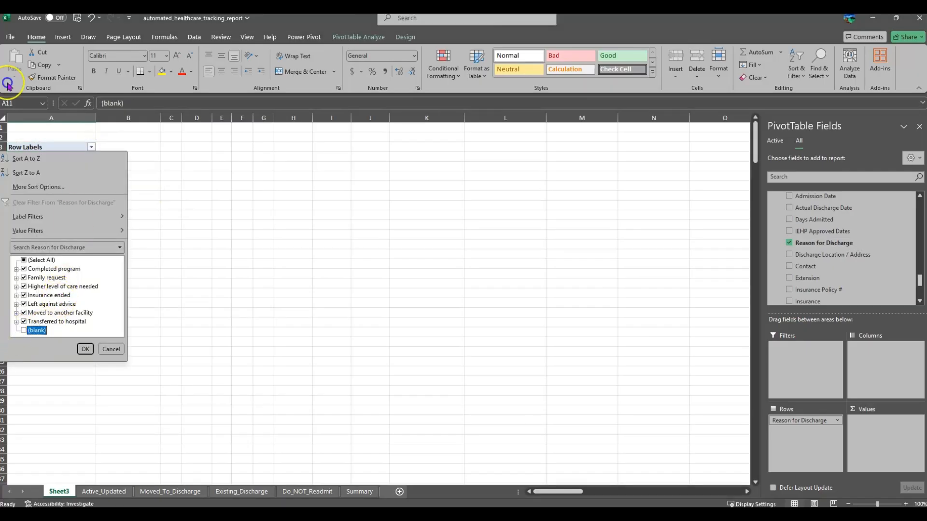
pyautogui.click(85, 349)
pyautogui.click(111, 256)
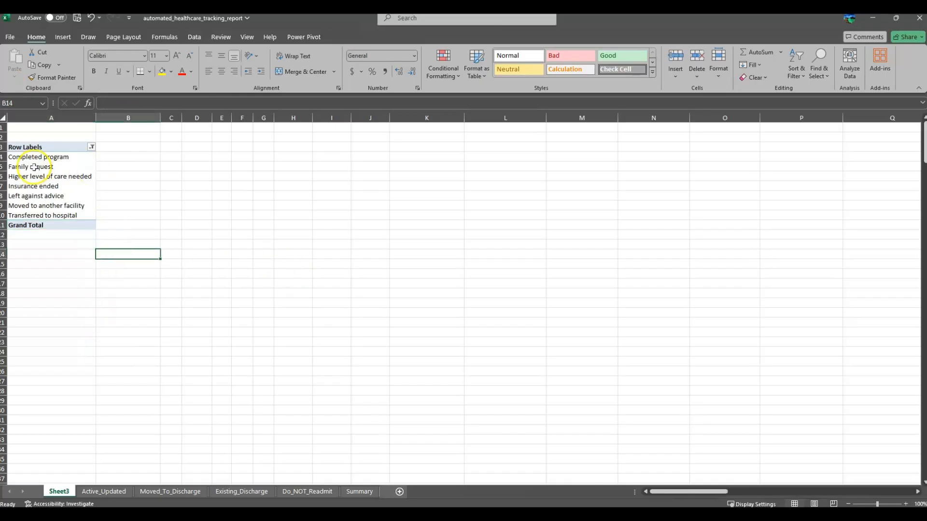
pyautogui.moveTo(65, 215); pyautogui.dragTo(43, 157)
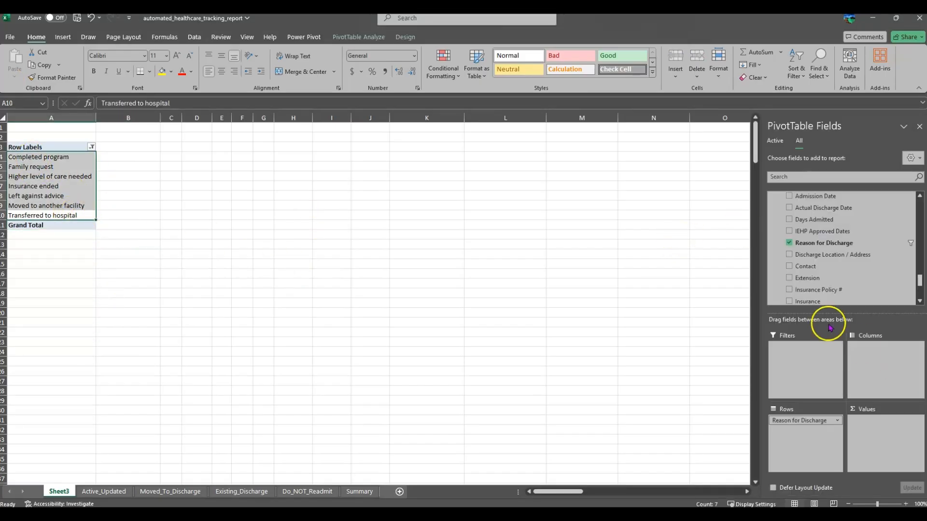
pyautogui.scroll(2, 833, 253)
pyautogui.scroll(1, 833, 255)
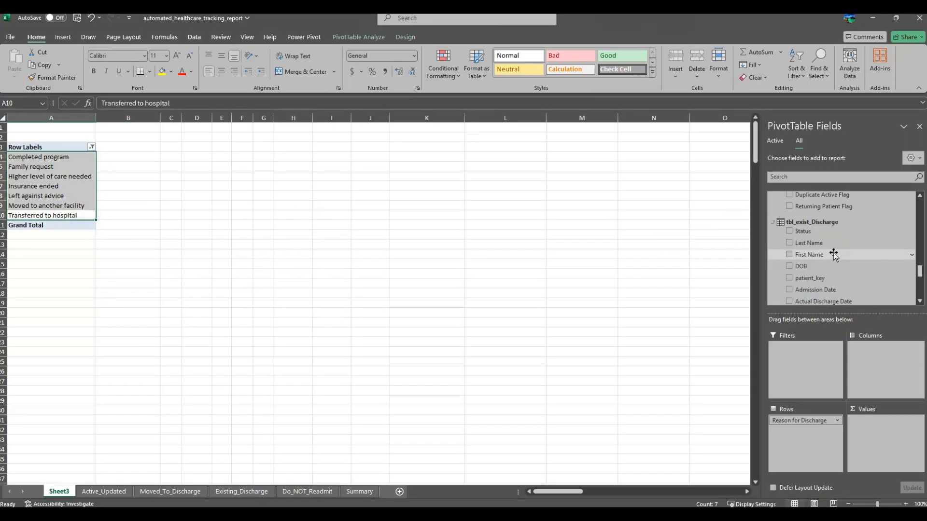
pyautogui.scroll(5, 834, 255)
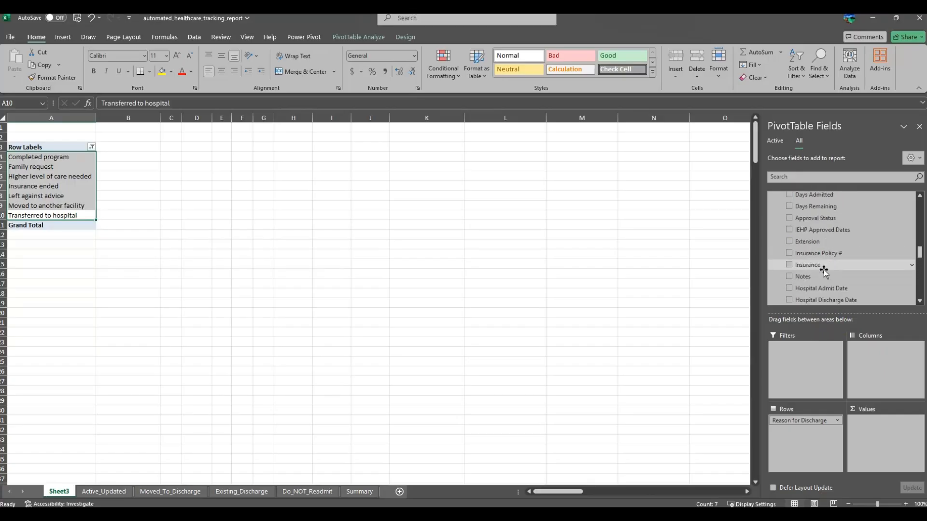
pyautogui.scroll(4, 824, 270)
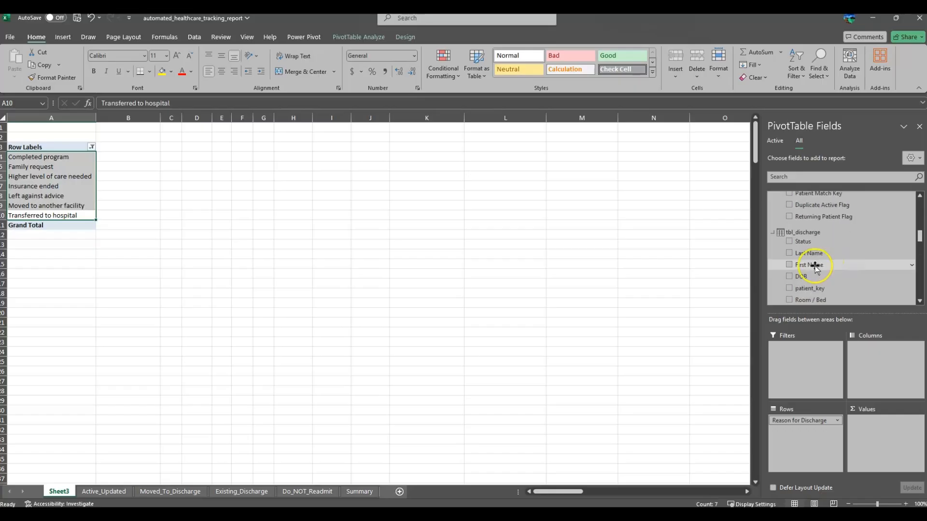
# Step: Add First Name to Columns and to Values as Count of First Name
pyautogui.moveTo(817, 264); pyautogui.dragTo(881, 363)
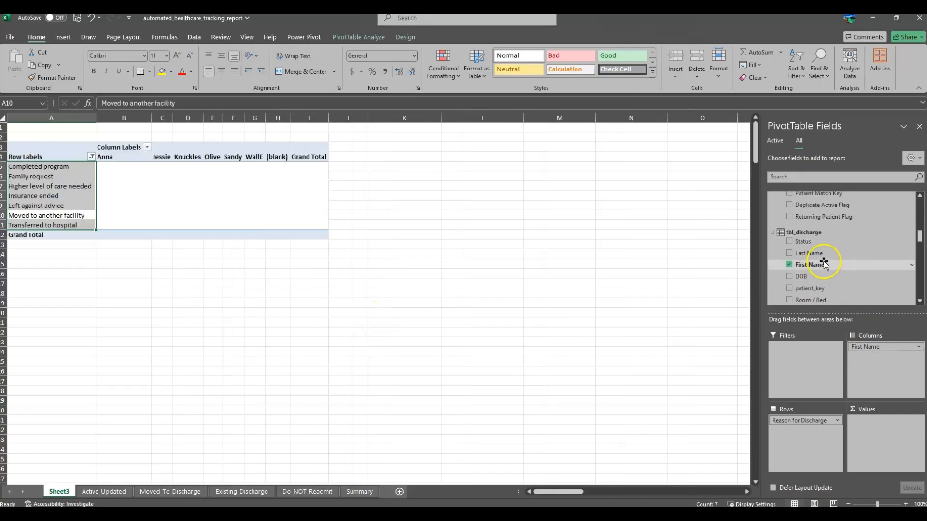
pyautogui.moveTo(823, 264); pyautogui.dragTo(879, 431)
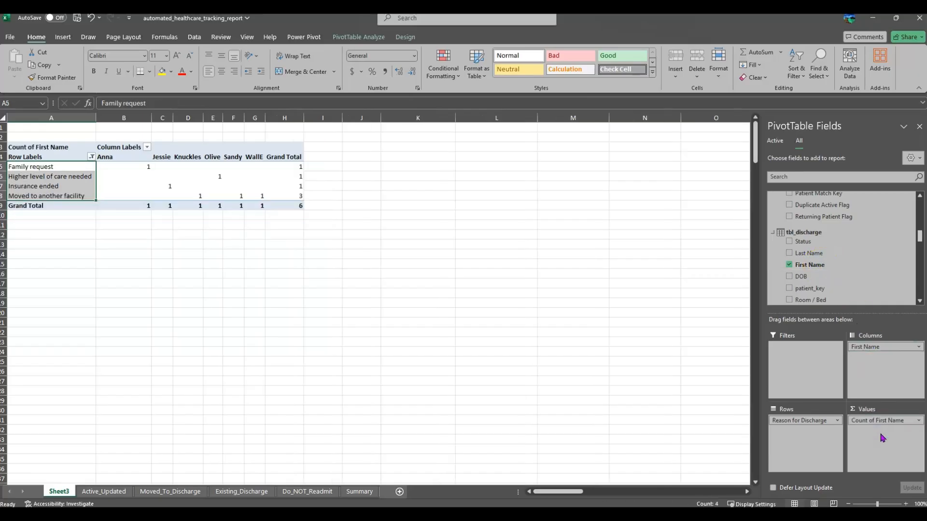
pyautogui.click(115, 157)
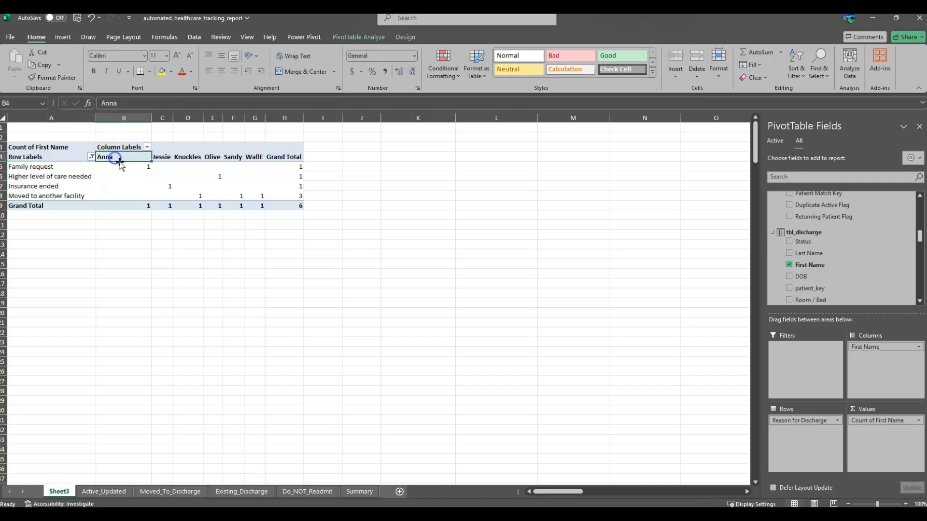
pyautogui.click(44, 167)
pyautogui.click(130, 165)
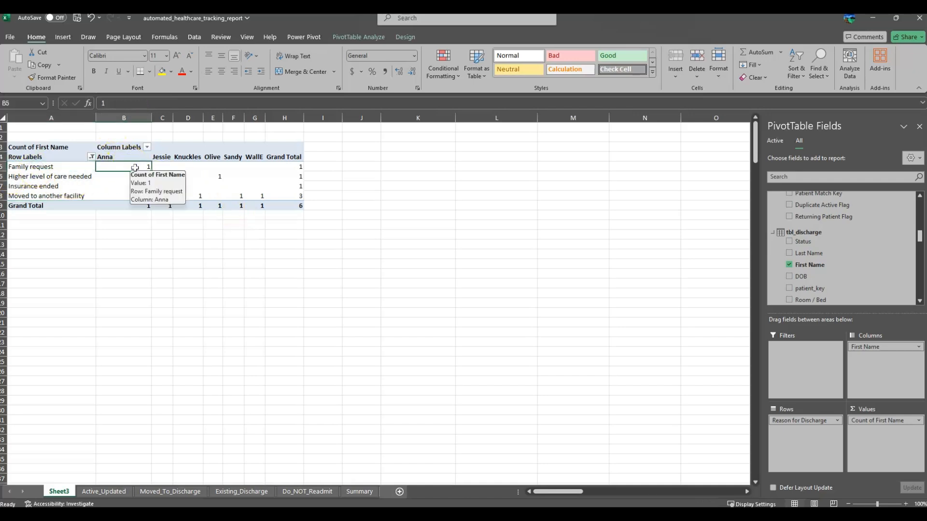
# Step: Check the counts for each discharge reason, ending at the grand total of 6
pyautogui.click(164, 157)
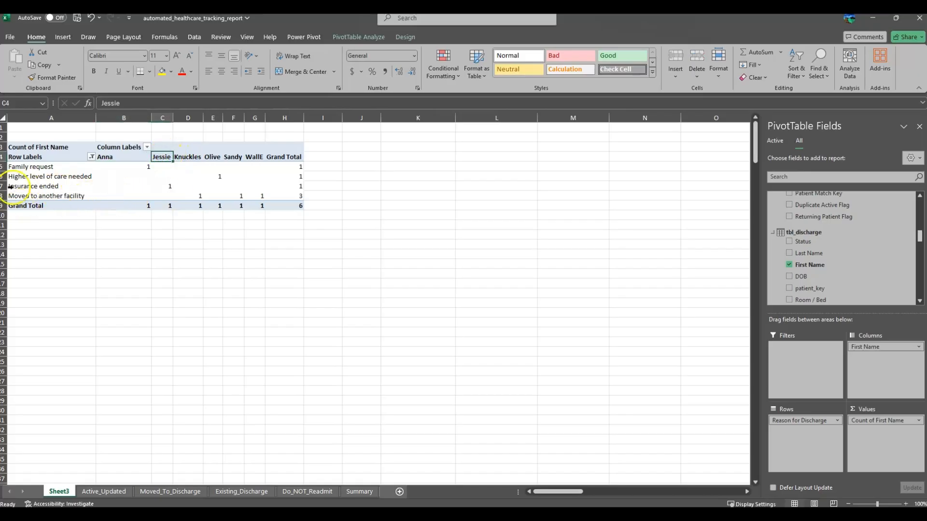
pyautogui.click(36, 186)
pyautogui.click(167, 185)
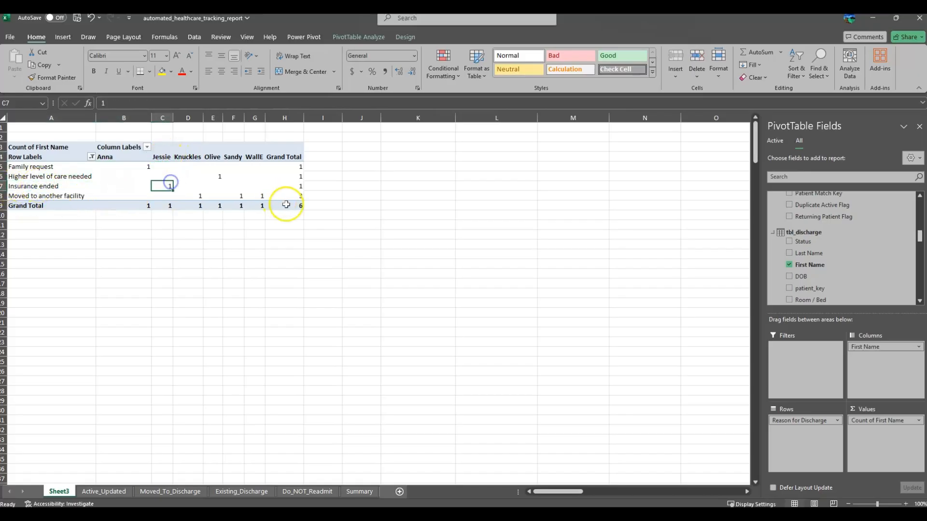
pyautogui.click(195, 195)
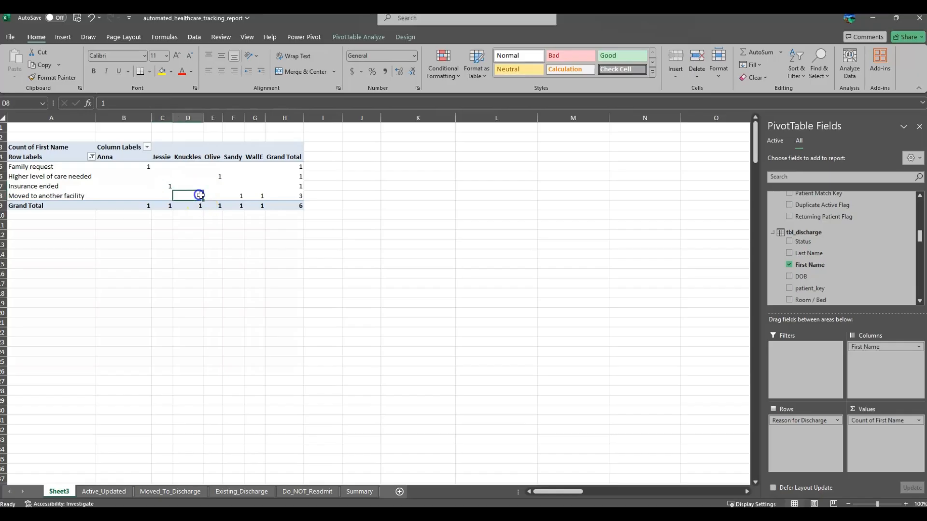
pyautogui.click(219, 176)
pyautogui.click(190, 153)
pyautogui.click(213, 153)
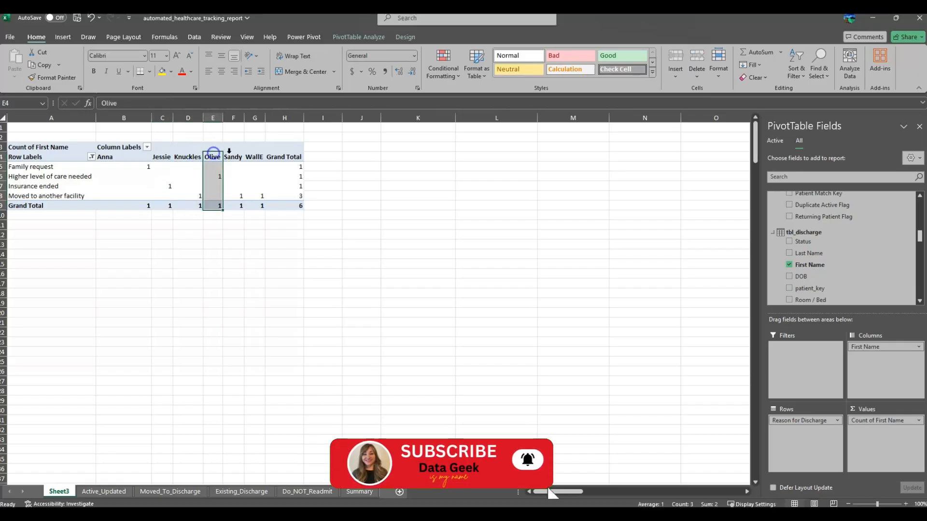
pyautogui.click(233, 153)
pyautogui.click(285, 154)
pyautogui.click(328, 271)
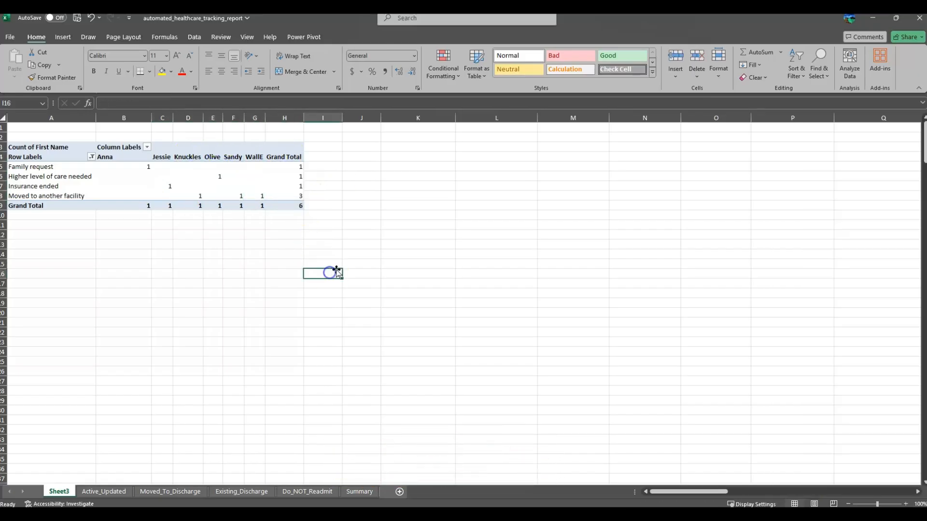
pyautogui.click(296, 205)
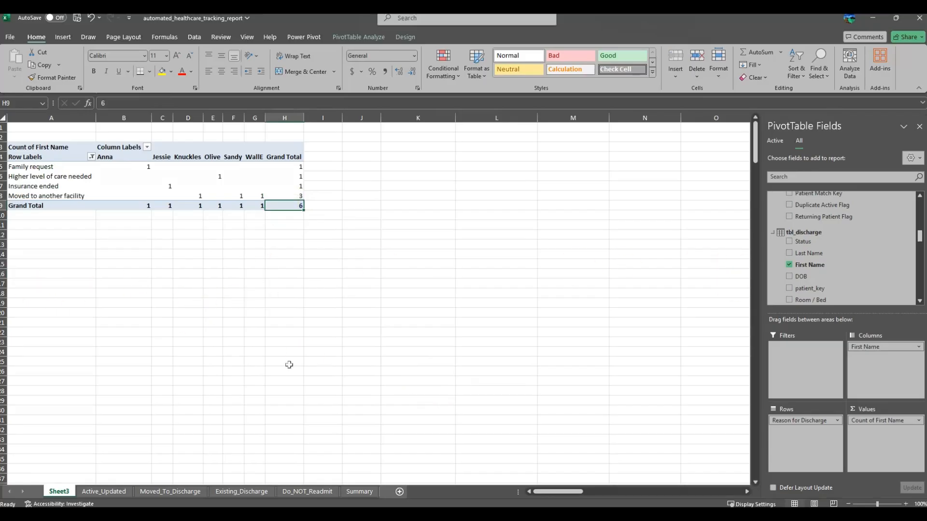
pyautogui.scroll(-3, 838, 269)
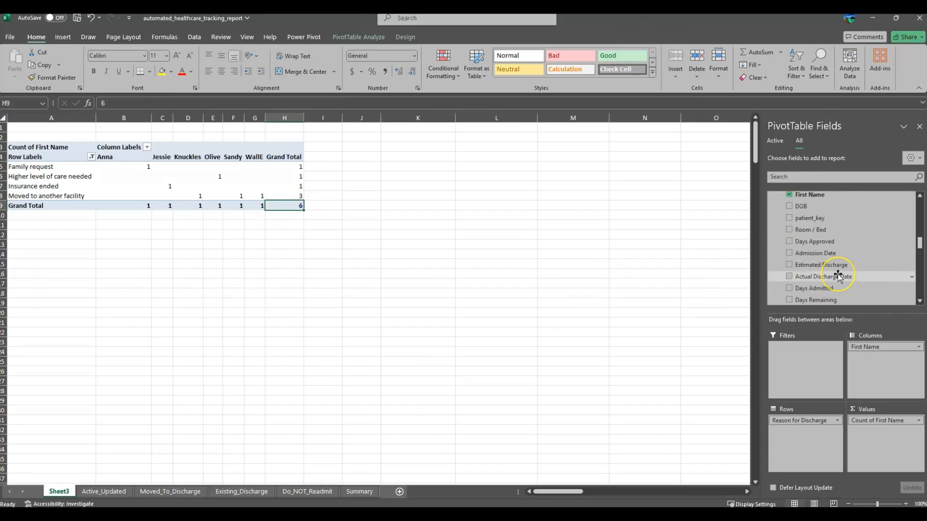
pyautogui.scroll(2, 838, 275)
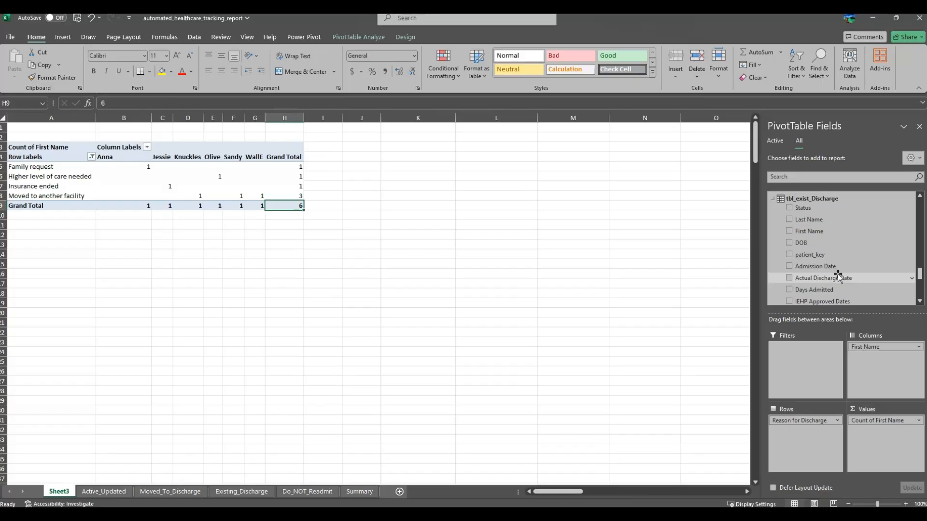
pyautogui.scroll(8, 838, 275)
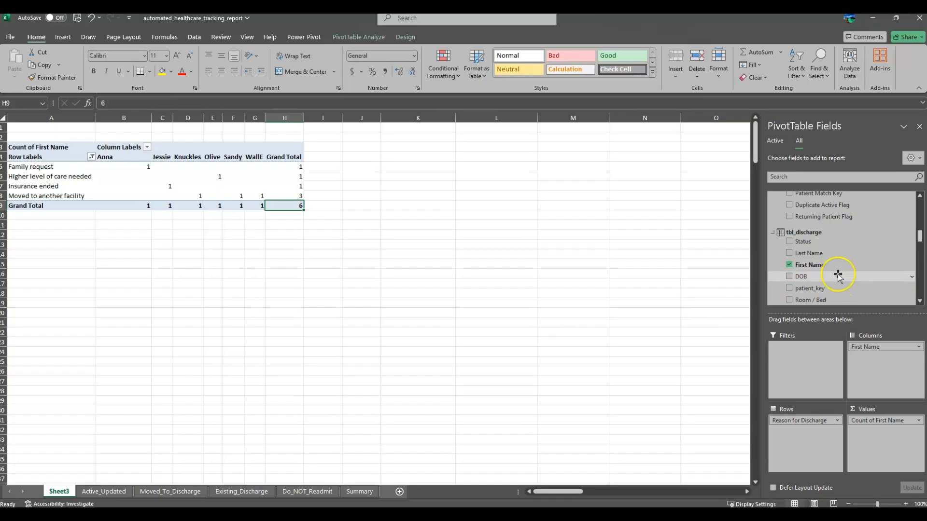
pyautogui.scroll(-2, 838, 276)
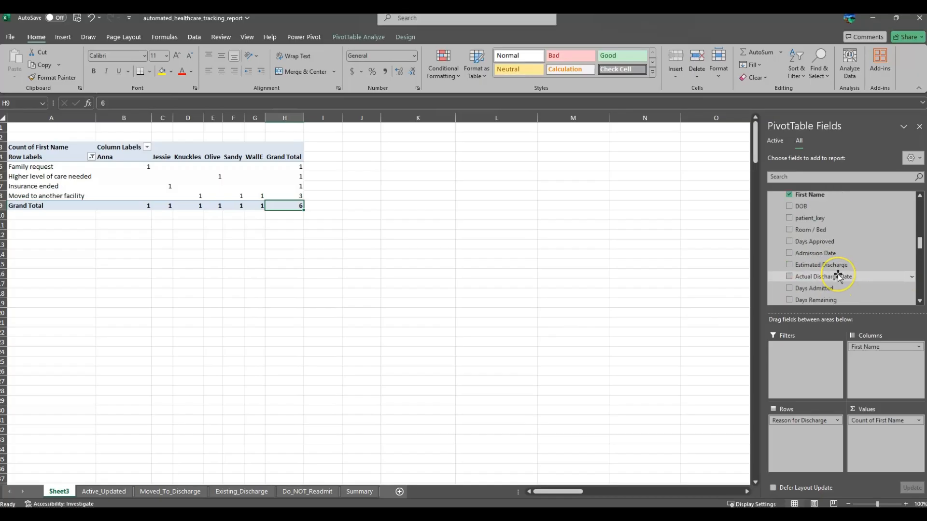
pyautogui.scroll(-1, 837, 276)
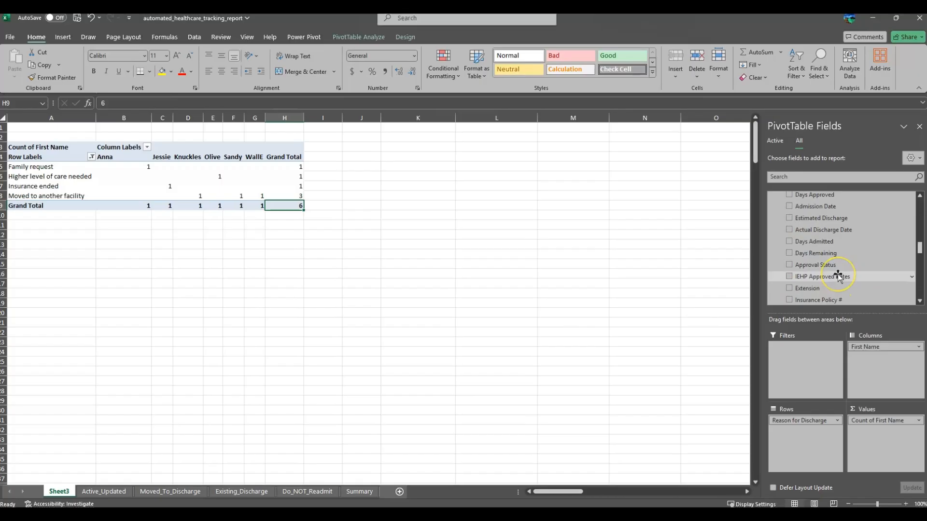